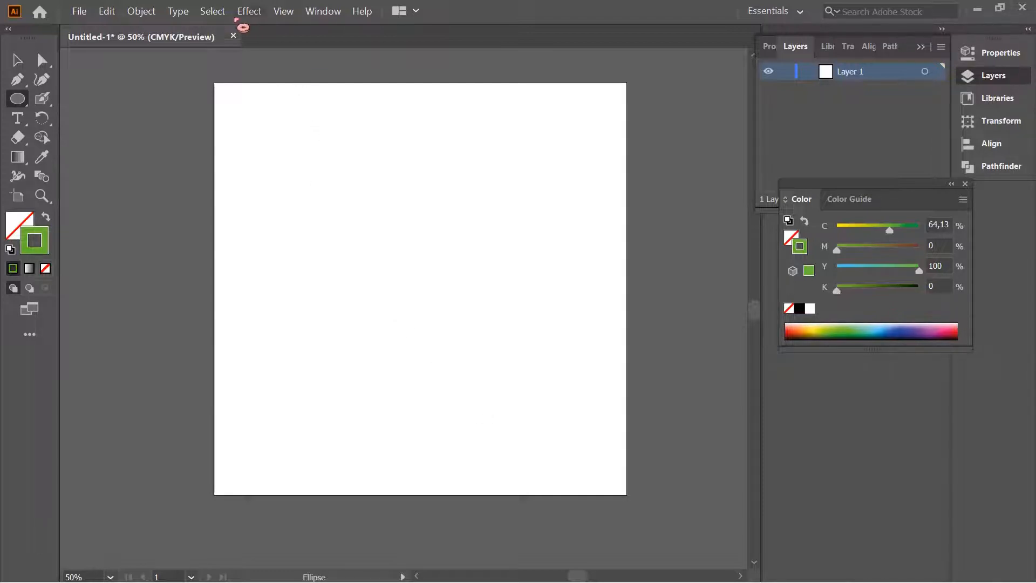
Step: Show the document grid and turn on snapping to the grid
click(285, 12)
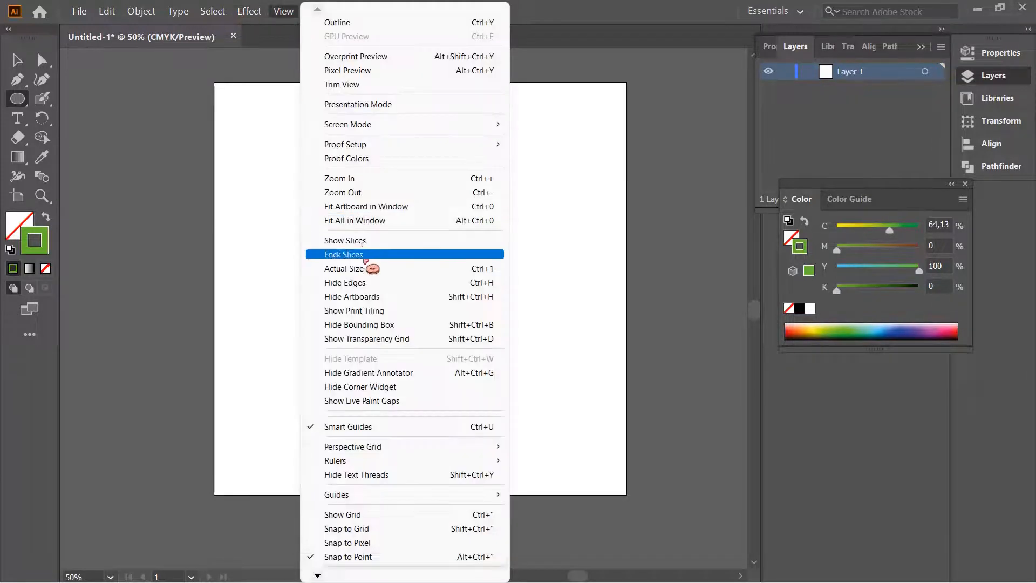
click(381, 517)
click(284, 11)
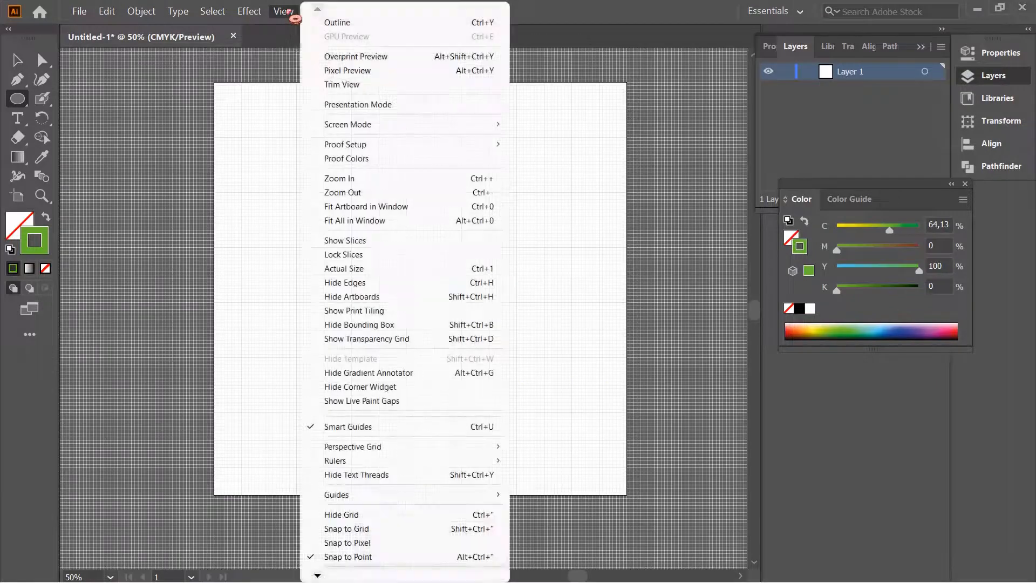
click(396, 529)
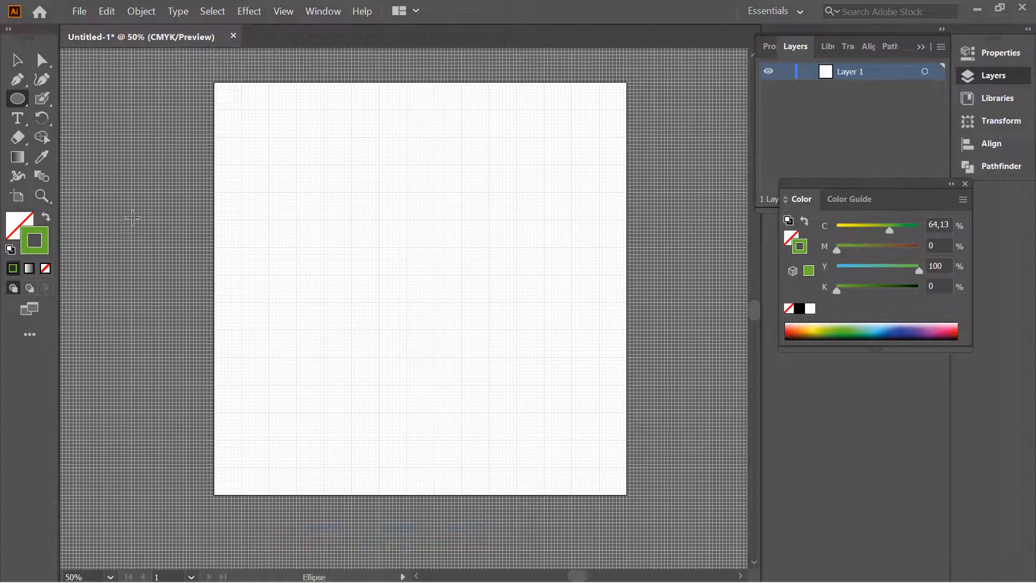
Step: Set the stroke color to black (000000)
double_click(46, 249)
drag(378, 324, 313, 382)
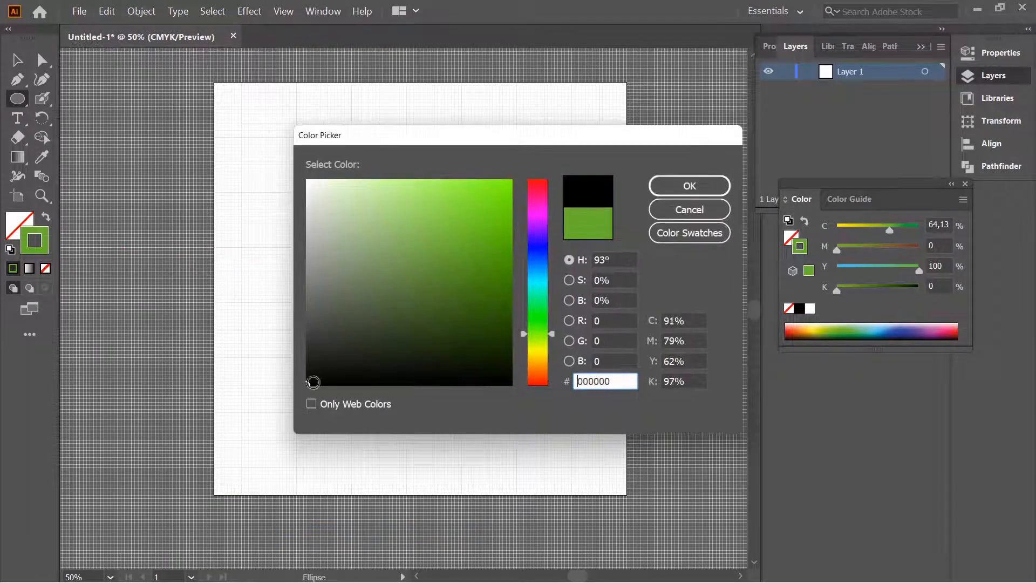
click(687, 186)
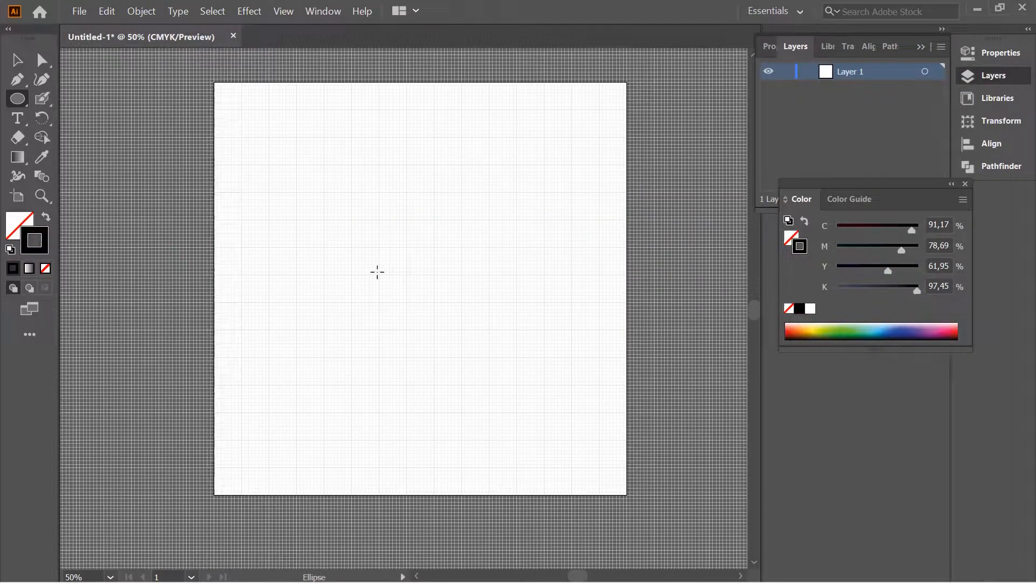
Step: Draw a circle two grid squares wide and add a concentric copy scaled to four grid squares wide
key(alt)
drag(378, 276, 399, 301)
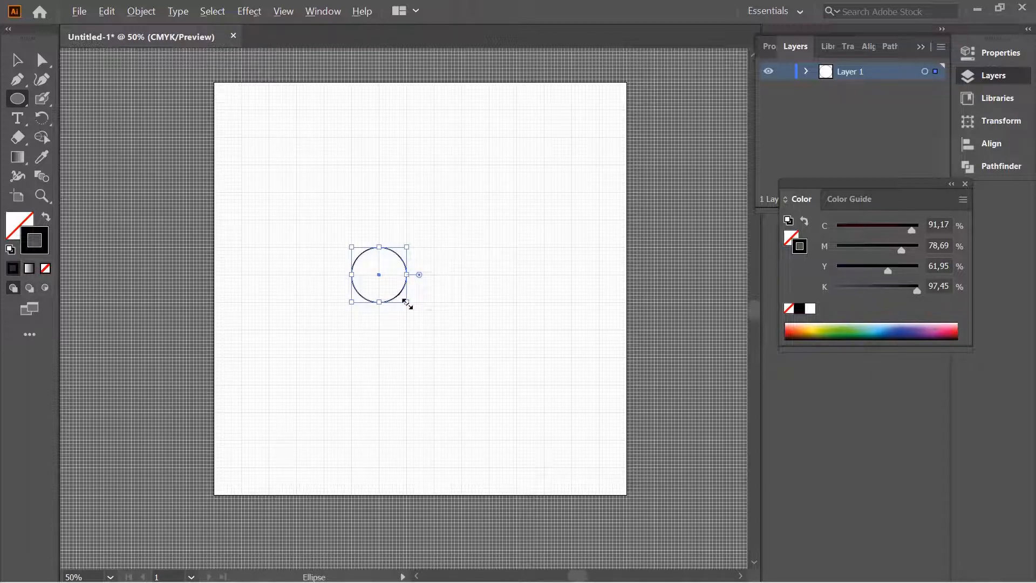
drag(407, 304, 433, 355)
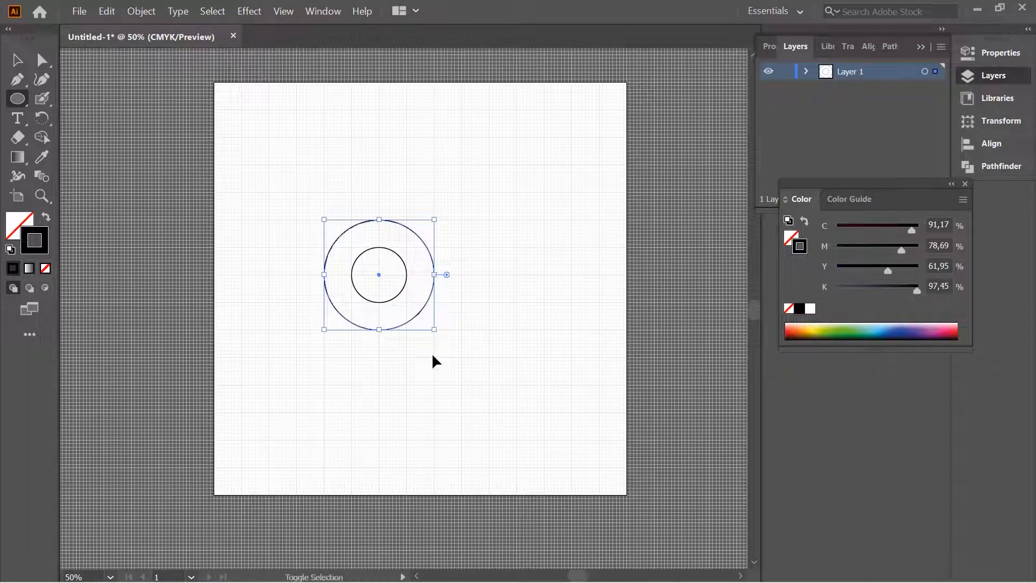
Step: Add two more concentric circles as scaled copies, six and eight grid squares wide
drag(436, 334, 450, 358)
key(ctrl+z)
drag(436, 334, 463, 386)
key(ctrl+z)
drag(435, 331, 463, 381)
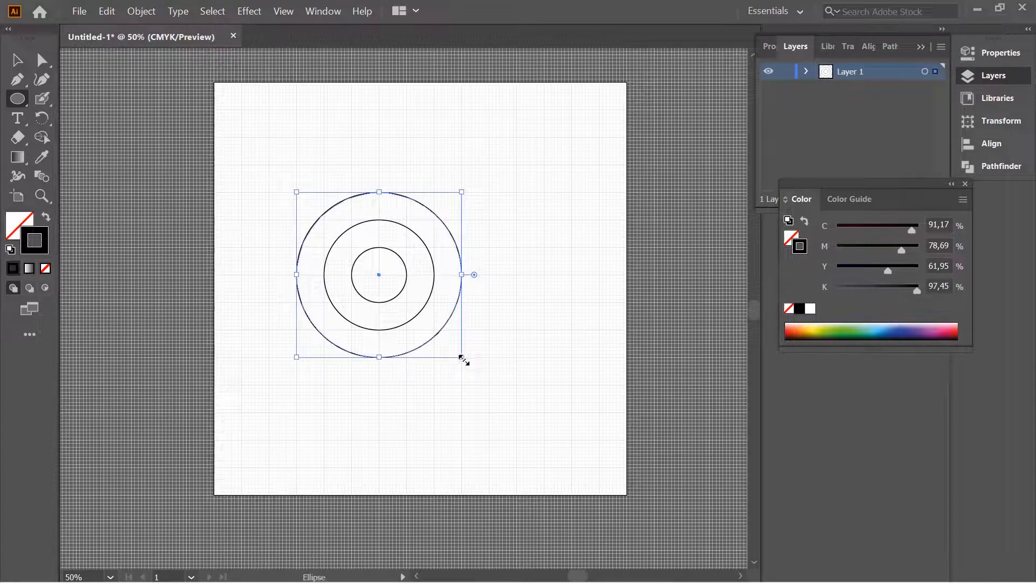
drag(464, 358, 501, 390)
key(ctrl+z)
drag(462, 358, 488, 387)
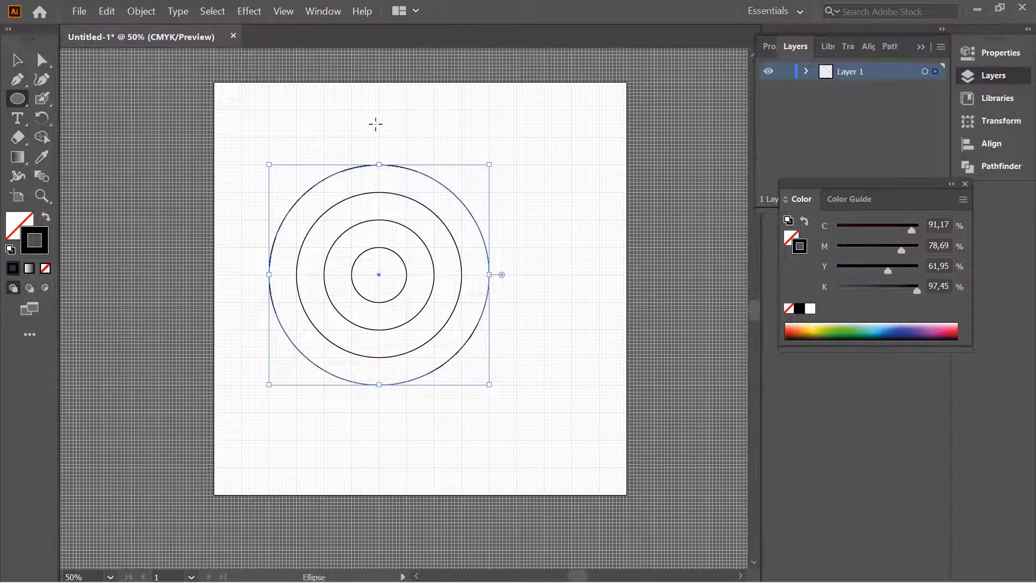
Step: Select all four concentric circles and group them
click(16, 60)
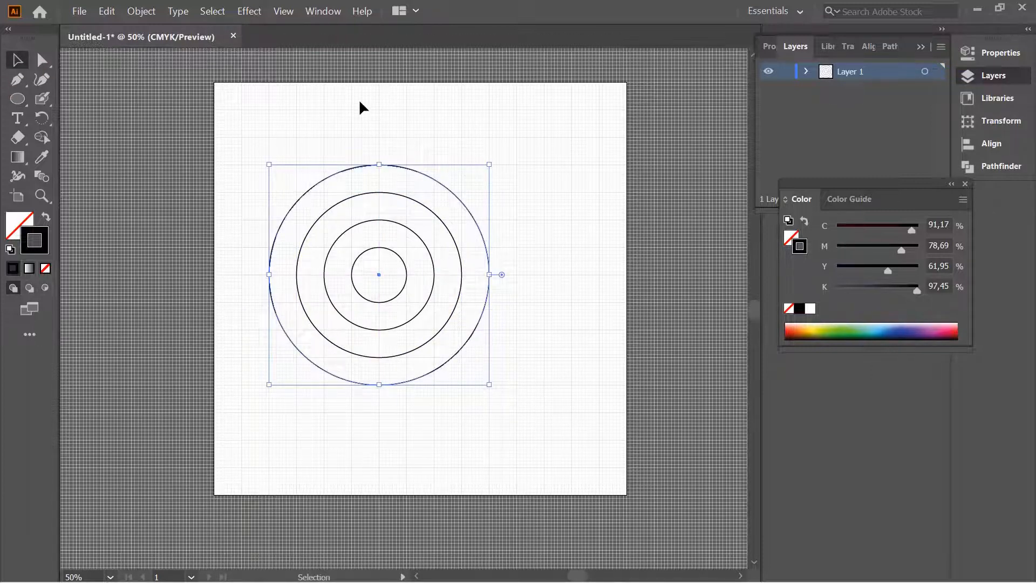
drag(331, 106, 468, 421)
right_click(419, 250)
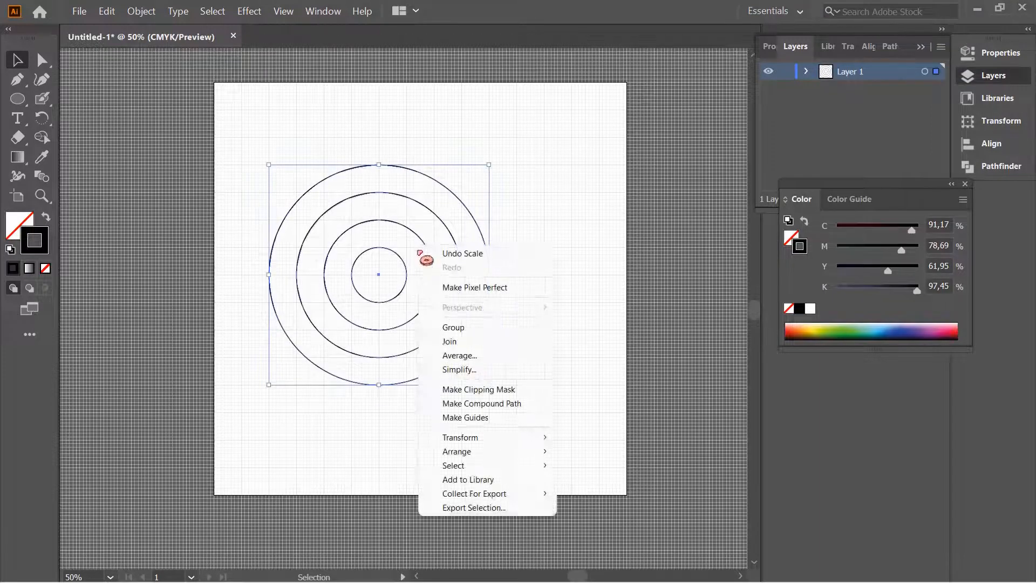
click(479, 327)
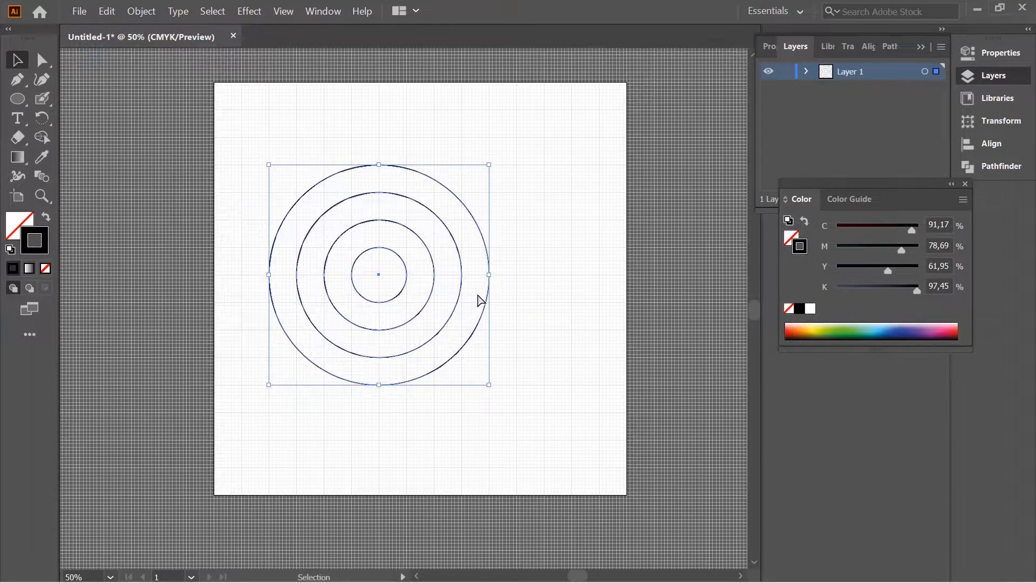
Step: Duplicate the circle group about three grid squares to the right so the two sets overlap
drag(463, 280, 542, 360)
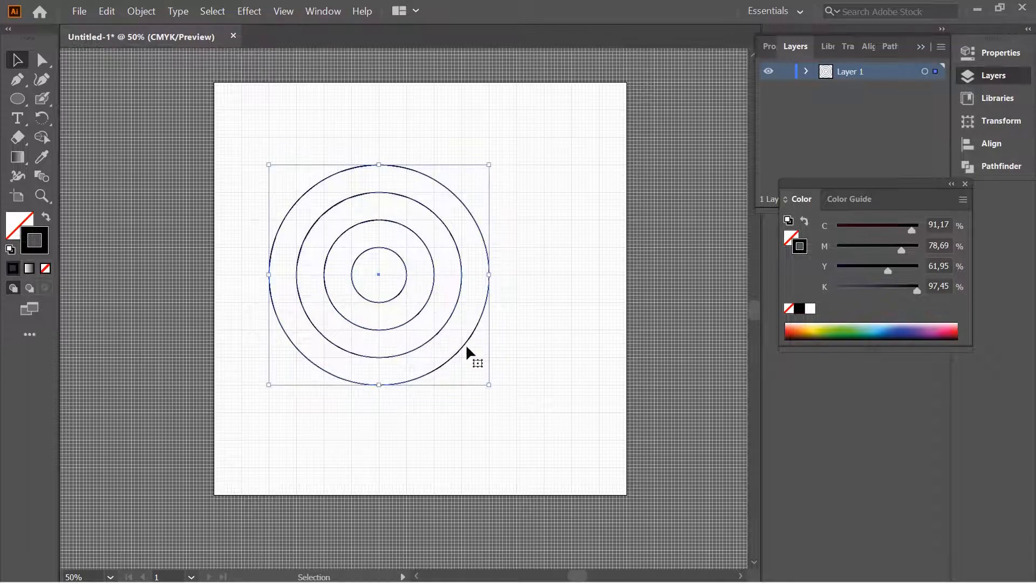
mouse_move(463, 347)
mouse_down()
mouse_move(502, 355)
mouse_move(581, 338)
mouse_move(549, 340)
mouse_up()
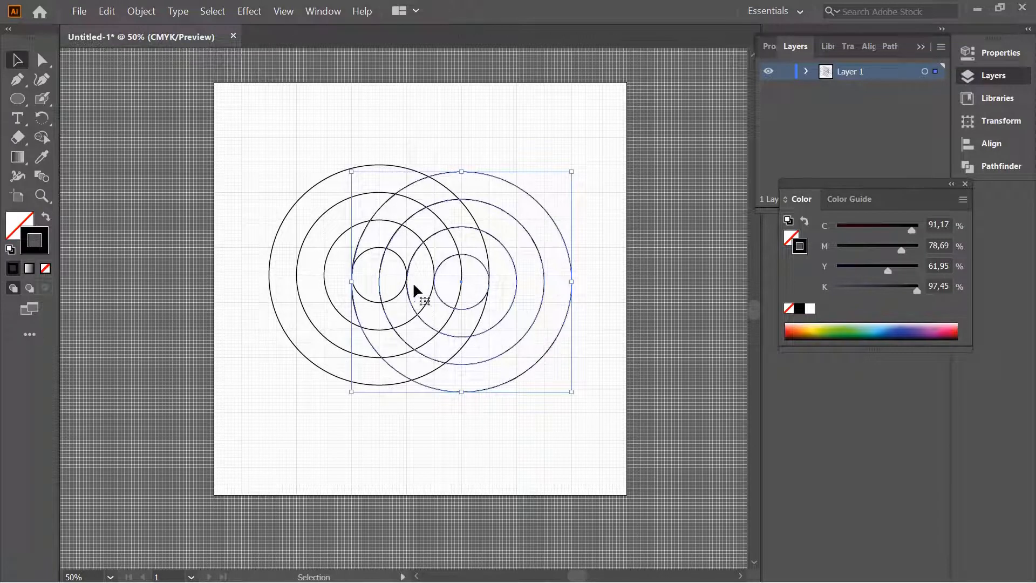
click(367, 130)
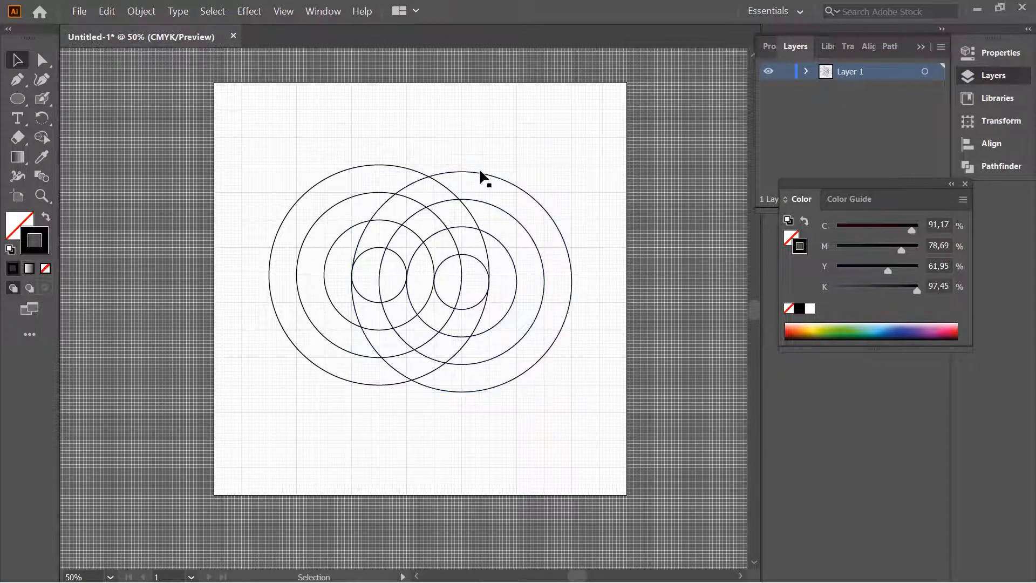
Step: Move the copied circle group up until it is level with the original group
click(532, 322)
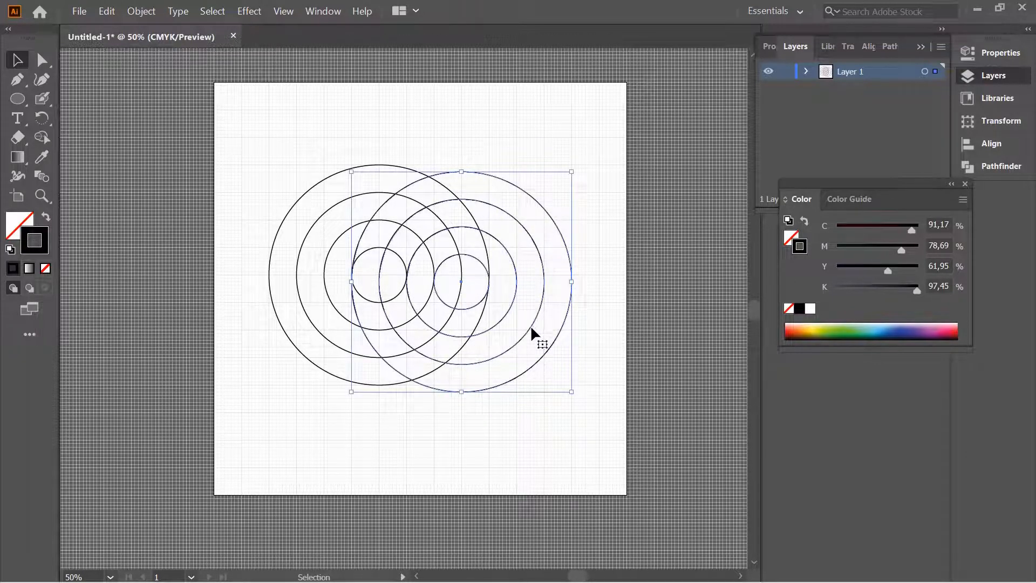
shift+click(528, 332)
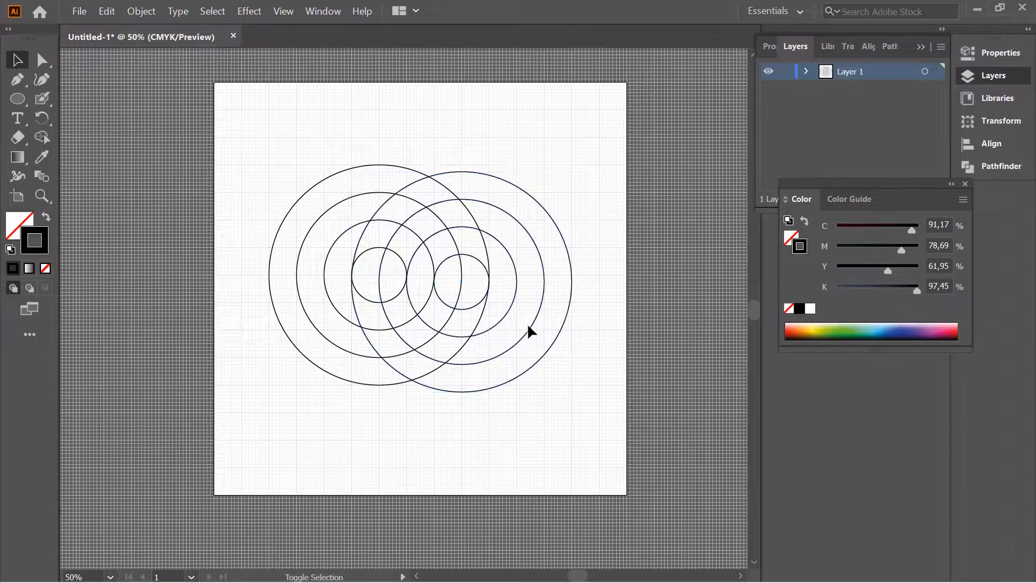
click(527, 333)
drag(525, 333, 524, 326)
click(600, 335)
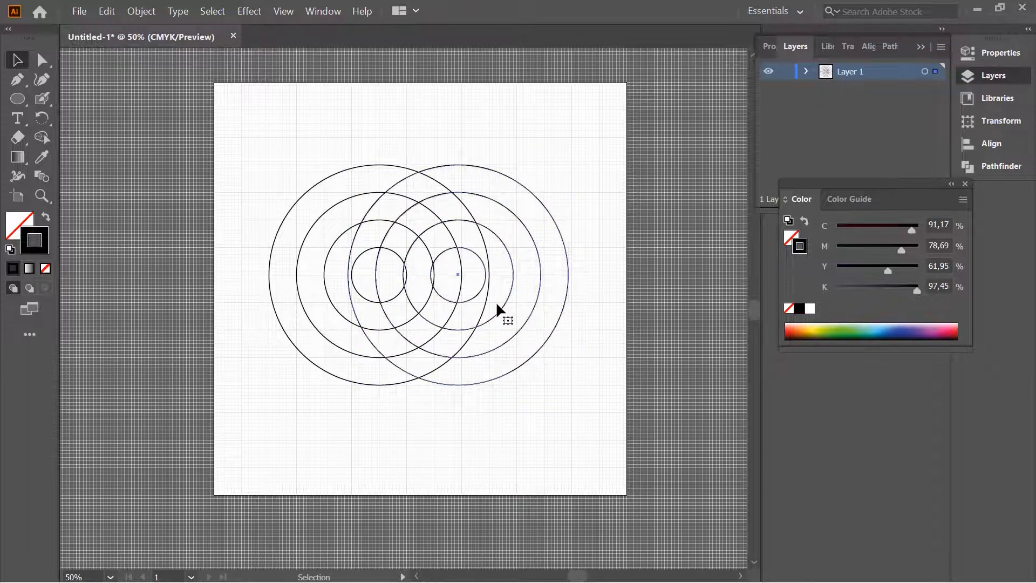
Step: Shift the copied circle group slightly right so its center sits exactly three grid squares from the original's
click(481, 288)
key(ctrl+shift+b)
key(ctrl+shift+b)
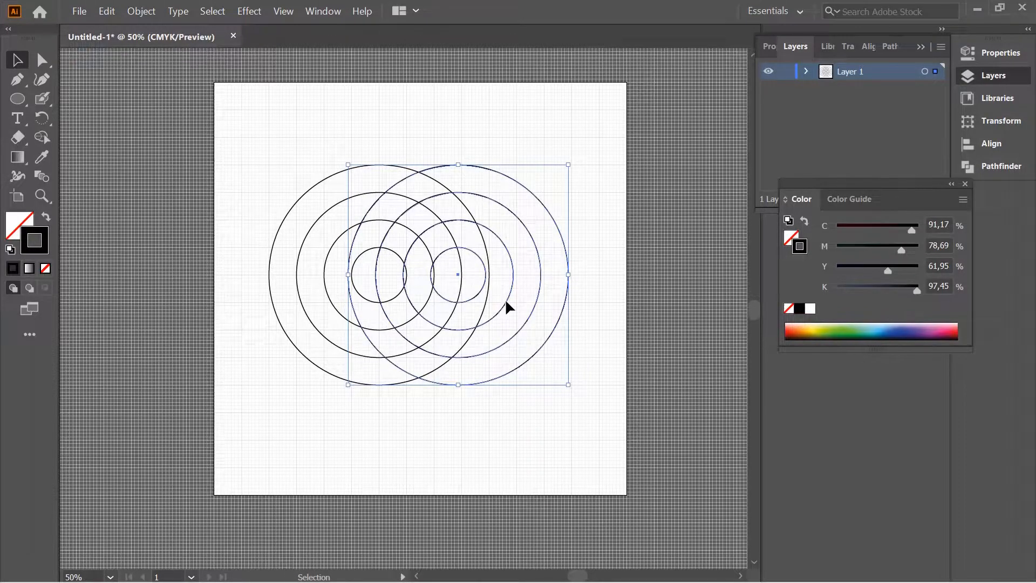
drag(506, 299, 511, 302)
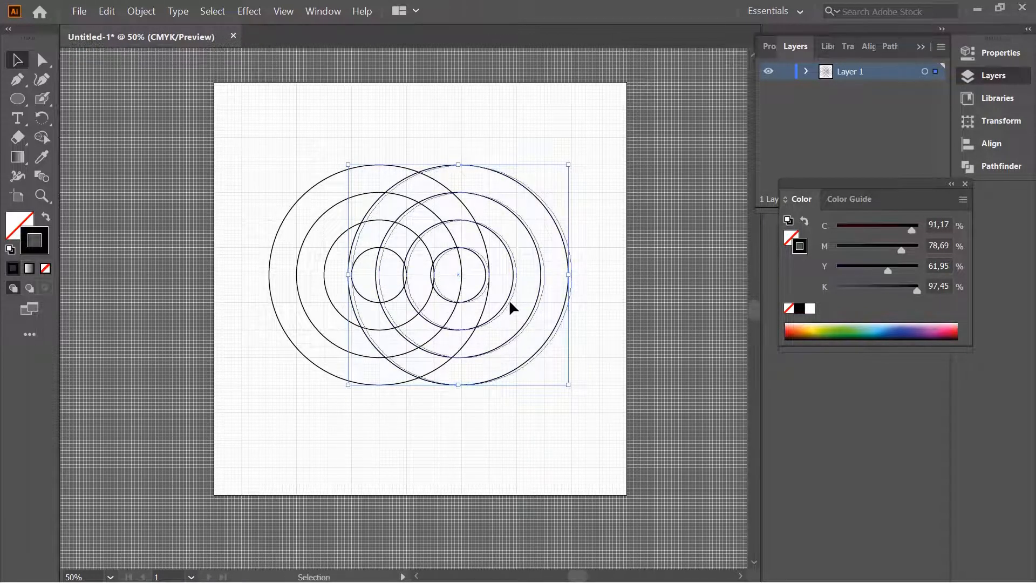
click(626, 311)
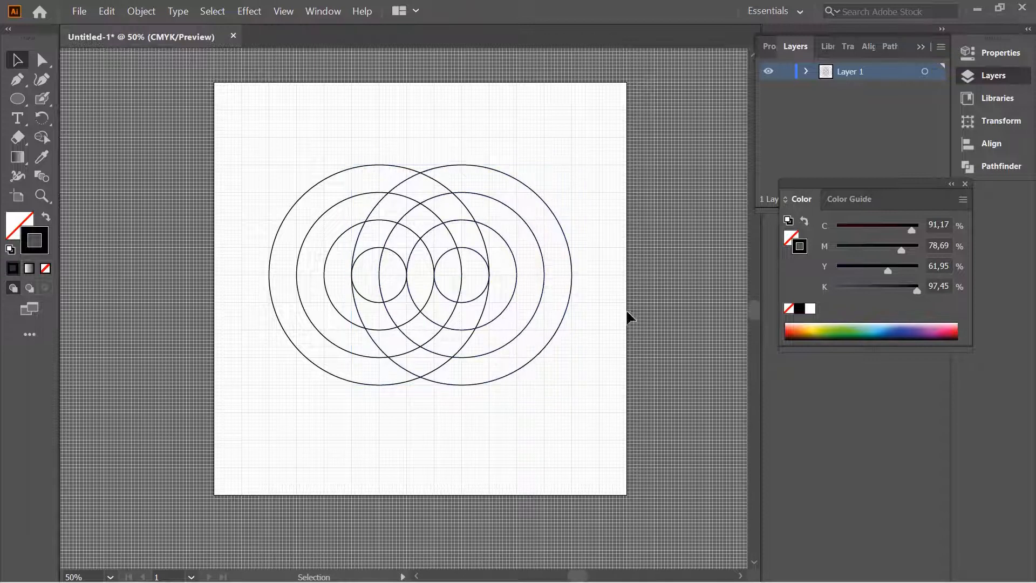
Step: Set the stroke of the copied circle group to pink (C 12.53, M 81.61, Y 0, K 0)
click(571, 287)
double_click(46, 244)
mouse_move(537, 331)
mouse_down()
mouse_move(538, 223)
mouse_move(479, 229)
mouse_move(472, 179)
mouse_up()
drag(539, 214, 540, 200)
click(677, 193)
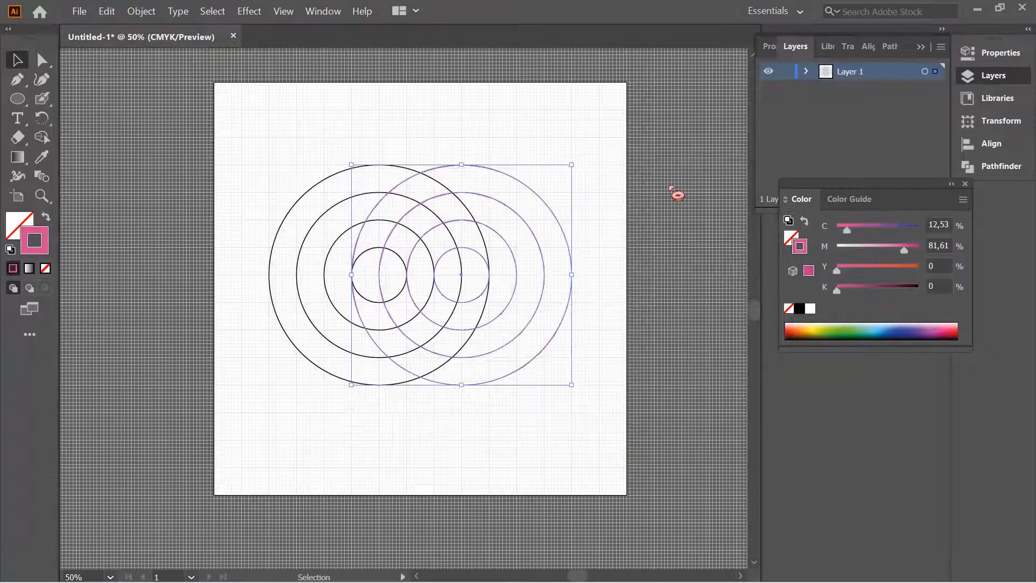
click(622, 190)
Step: Reduce the cyan value of the pink group's stroke to 0%
key(ctrl+equal)
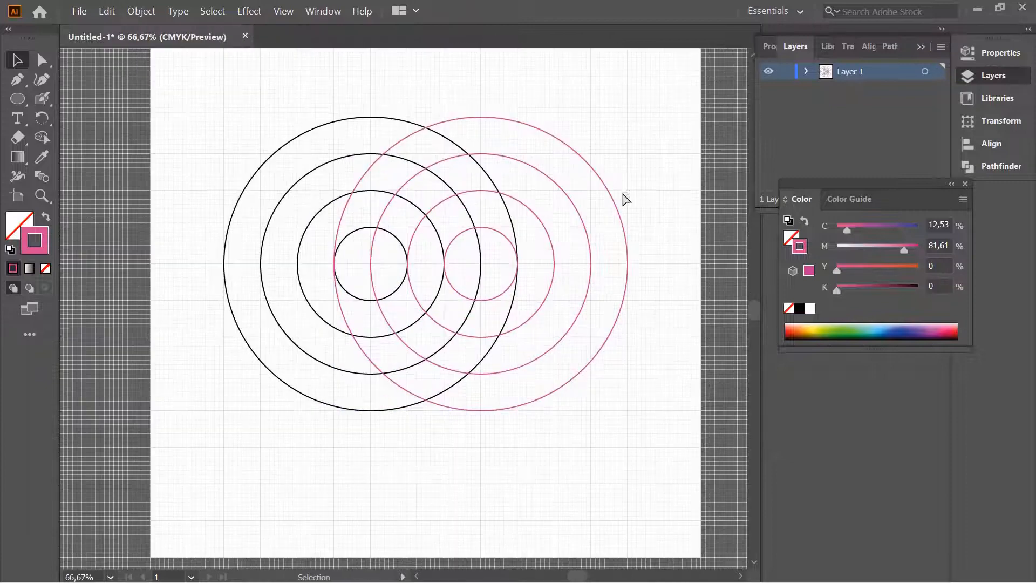
click(623, 276)
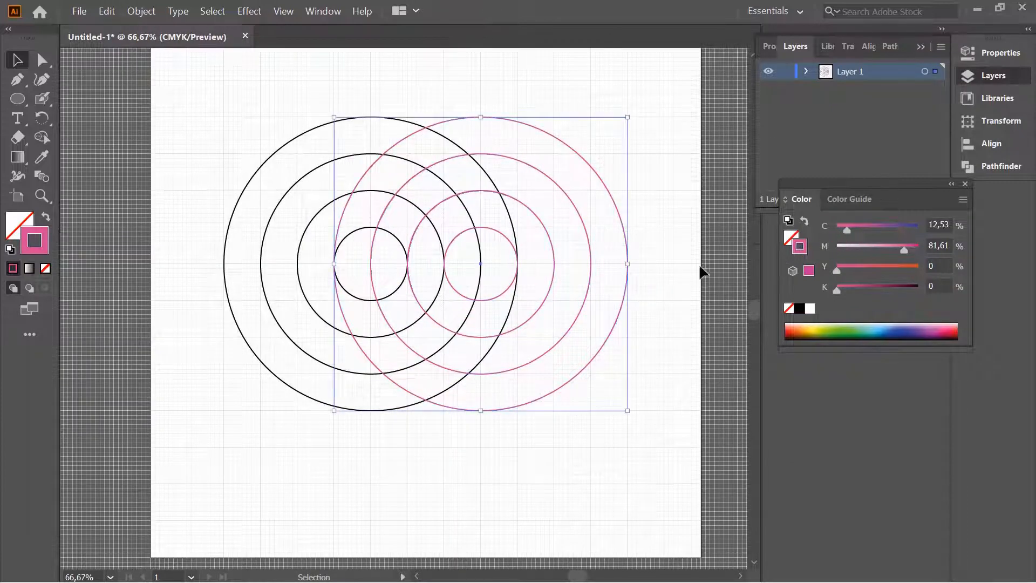
drag(847, 230, 816, 240)
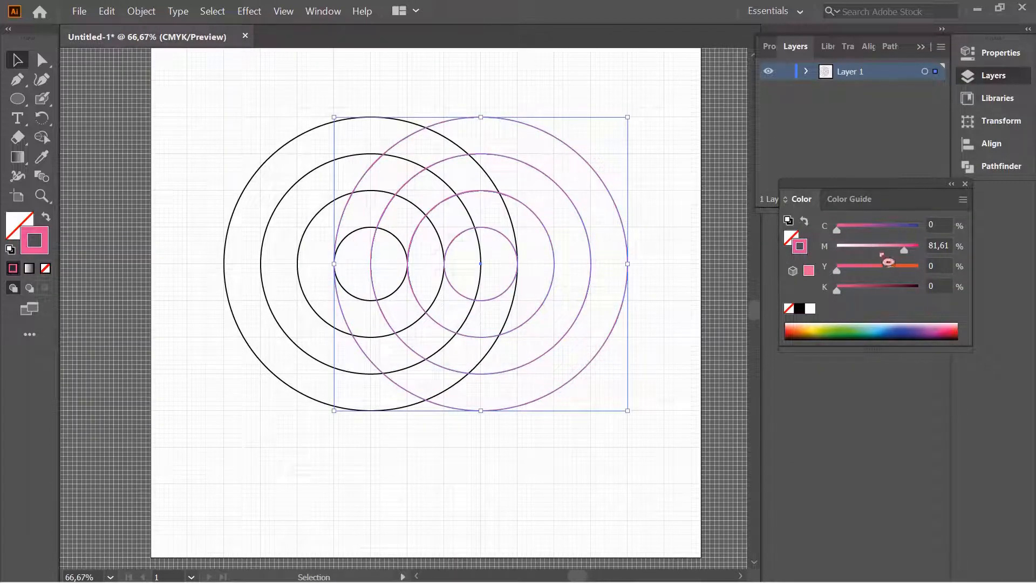
click(679, 237)
Step: Draw a horizontal line 792 px long along the upper edge of both circle groups, spanning their full width
scroll(641, 258, up, 1)
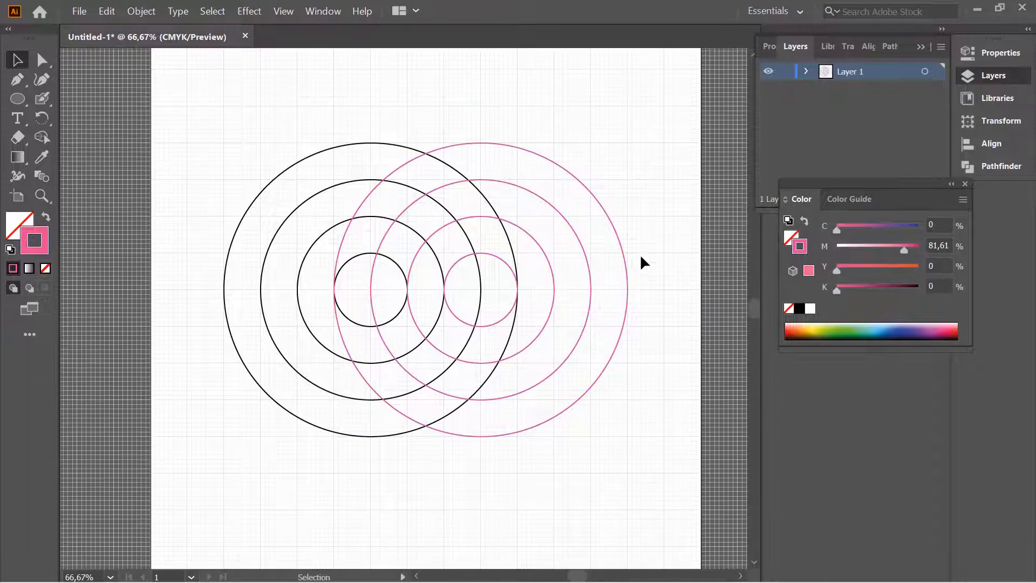
drag(18, 100, 78, 169)
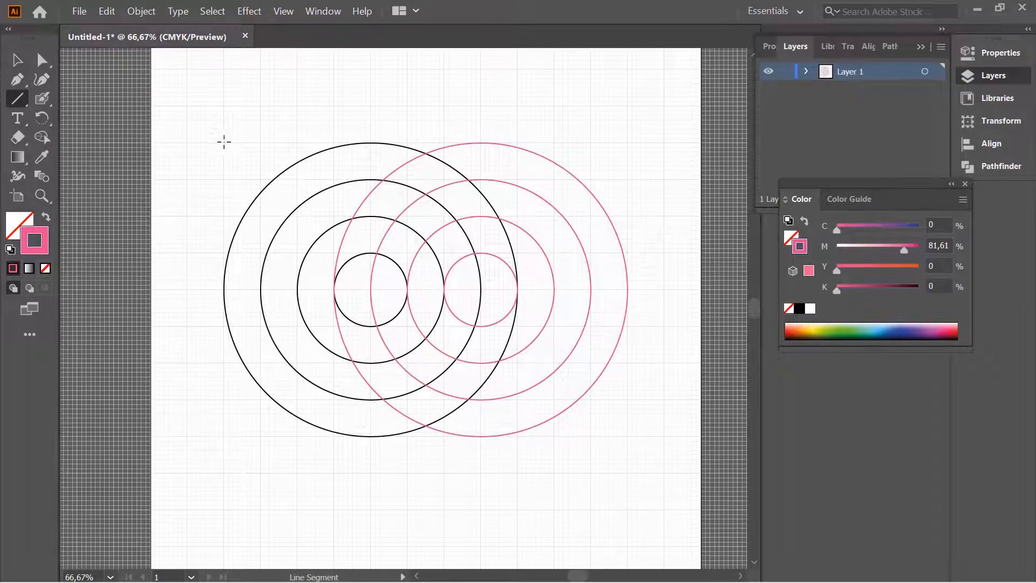
drag(224, 142, 439, 149)
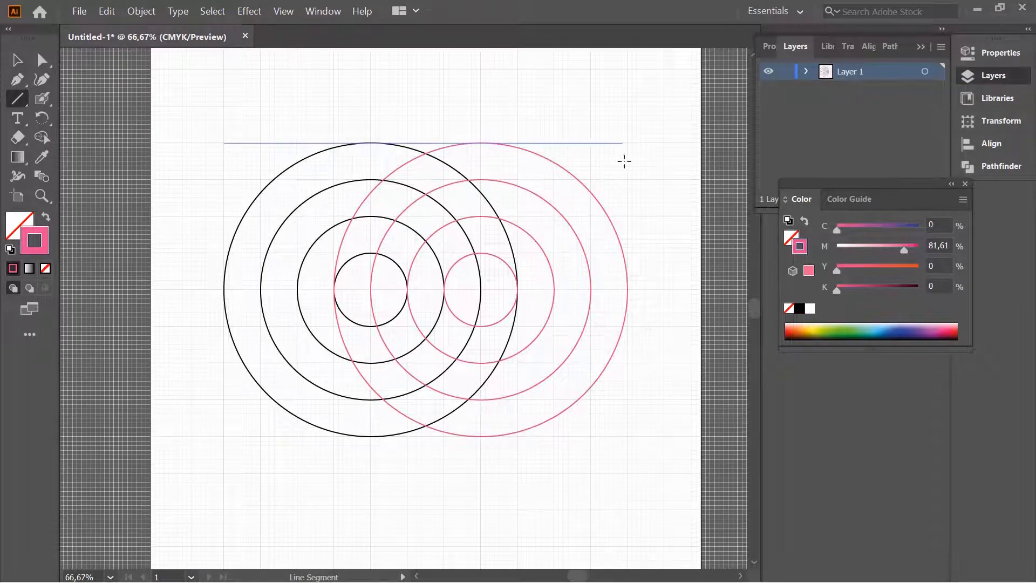
drag(629, 161, 628, 160)
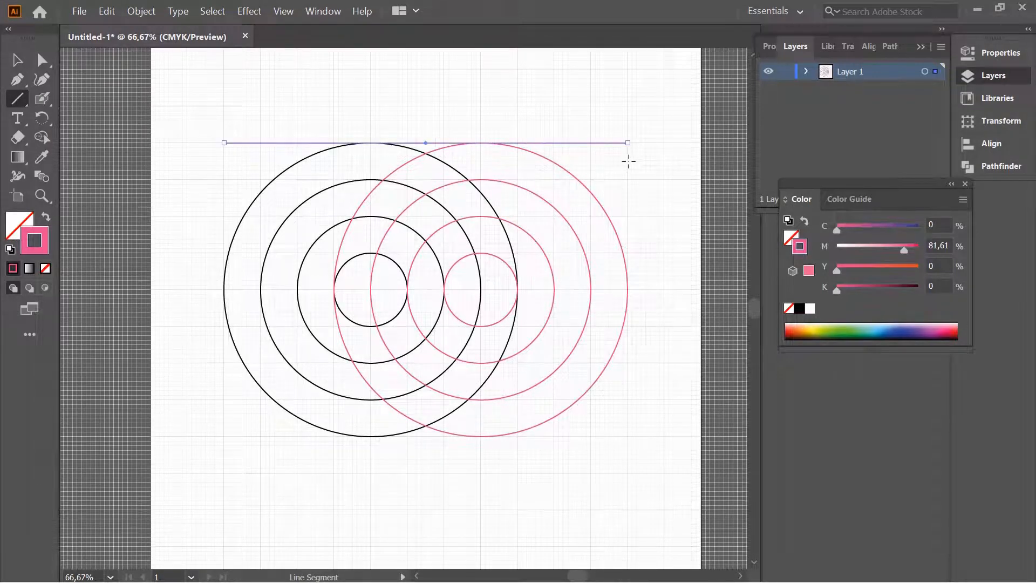
Step: Set the horizontal line's stroke color to light blue (C 57.96, M 0, Y 11.08, K 0)
double_click(48, 250)
drag(538, 284, 537, 279)
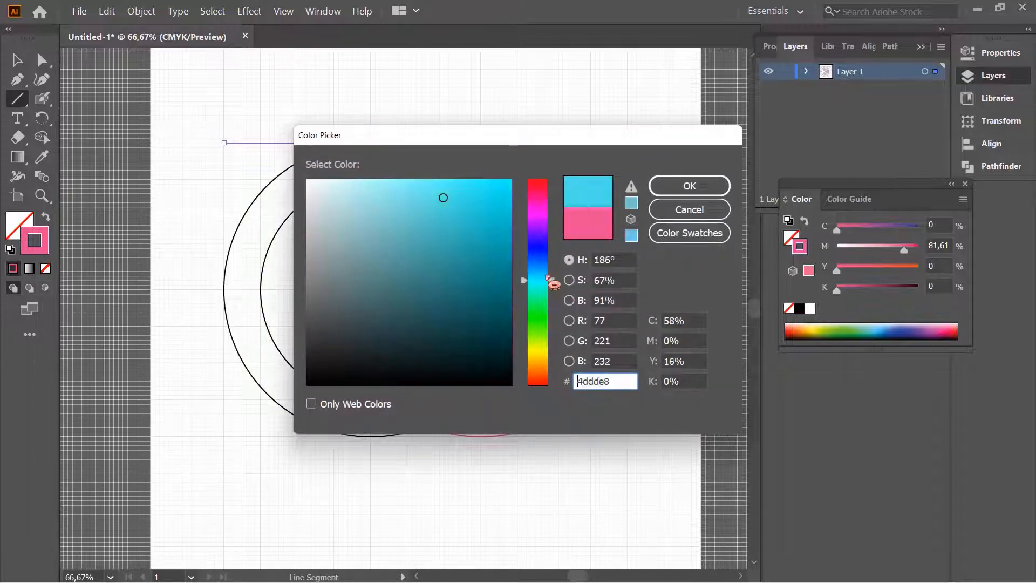
click(502, 185)
drag(502, 185, 509, 180)
click(689, 186)
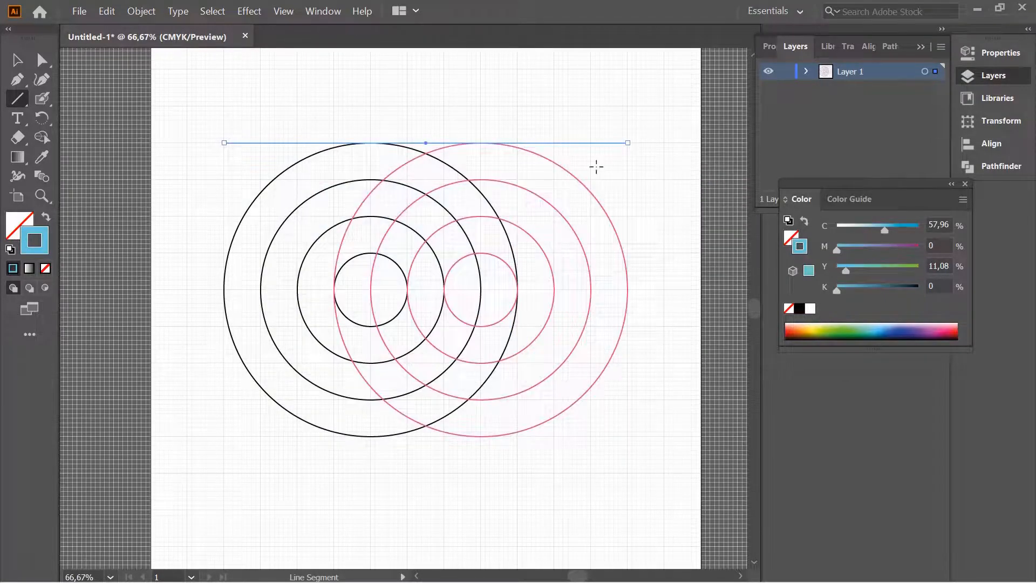
Step: Set the blue line's stroke weight to 3 pt
click(18, 60)
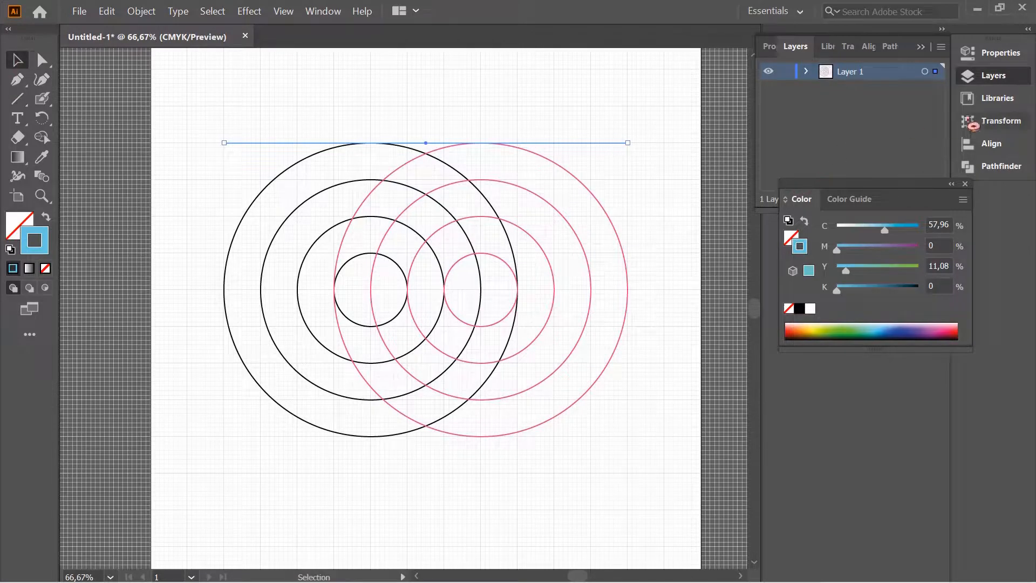
click(994, 54)
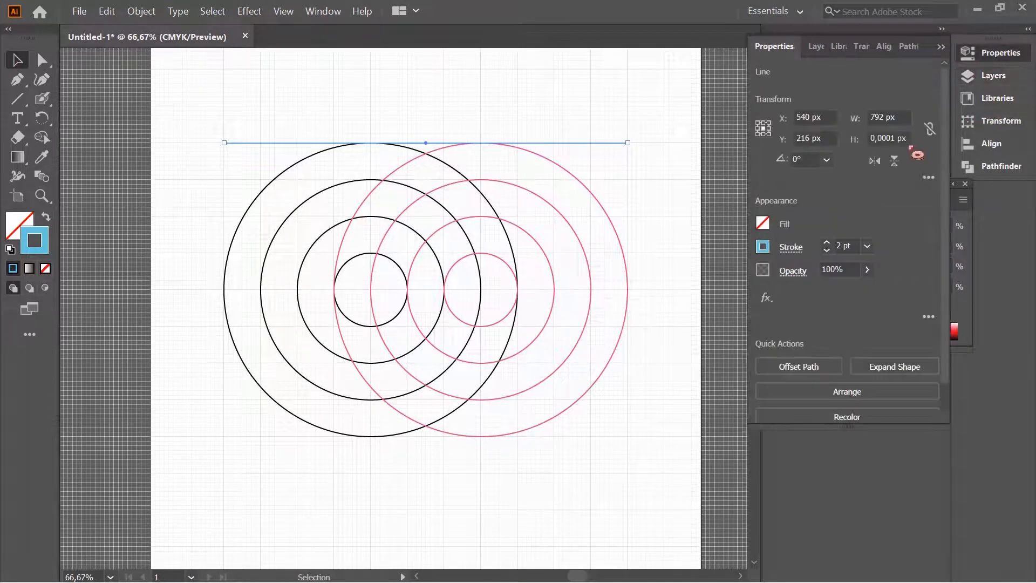
click(827, 242)
click(827, 243)
click(578, 132)
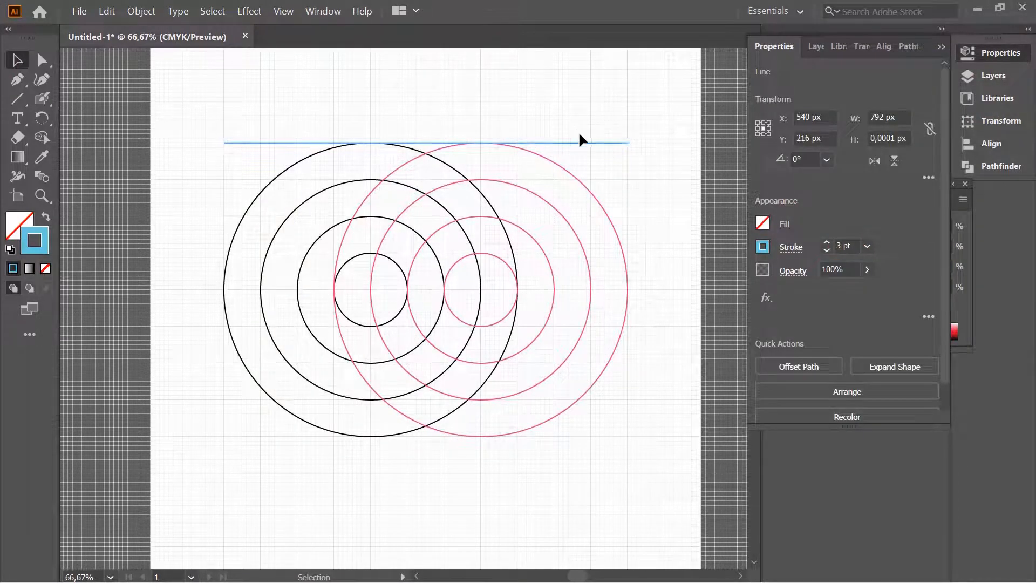
Step: Try to place a copy of the blue line about one grid square lower, and undo it
drag(590, 127, 597, 155)
key(ctrl+c)
drag(595, 141, 596, 181)
key(ctrl+z)
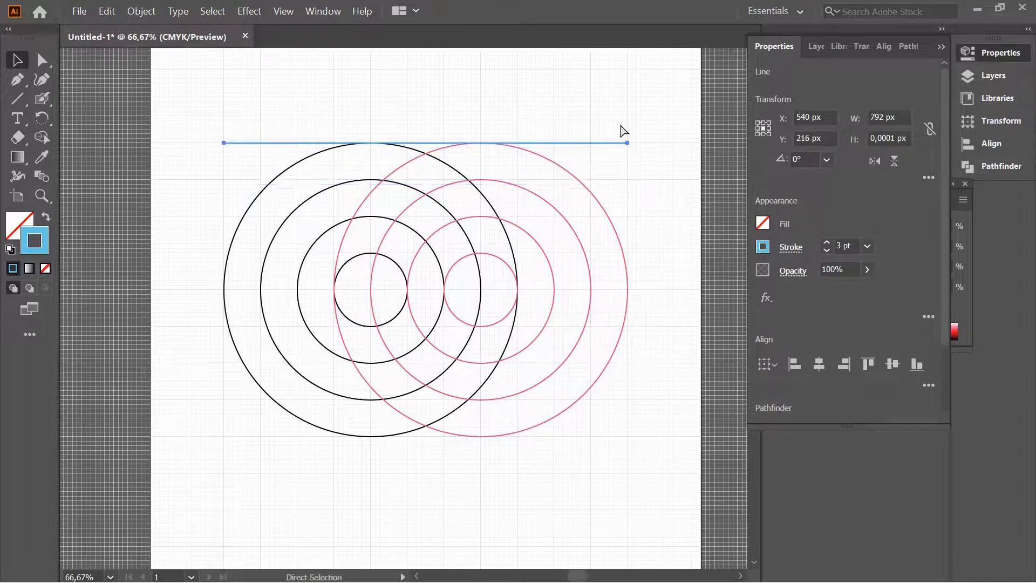
Step: Paste a copy of the blue line and place it one grid square lower, along the top of the second-largest circles
key(ctrl+c)
key(ctrl+v)
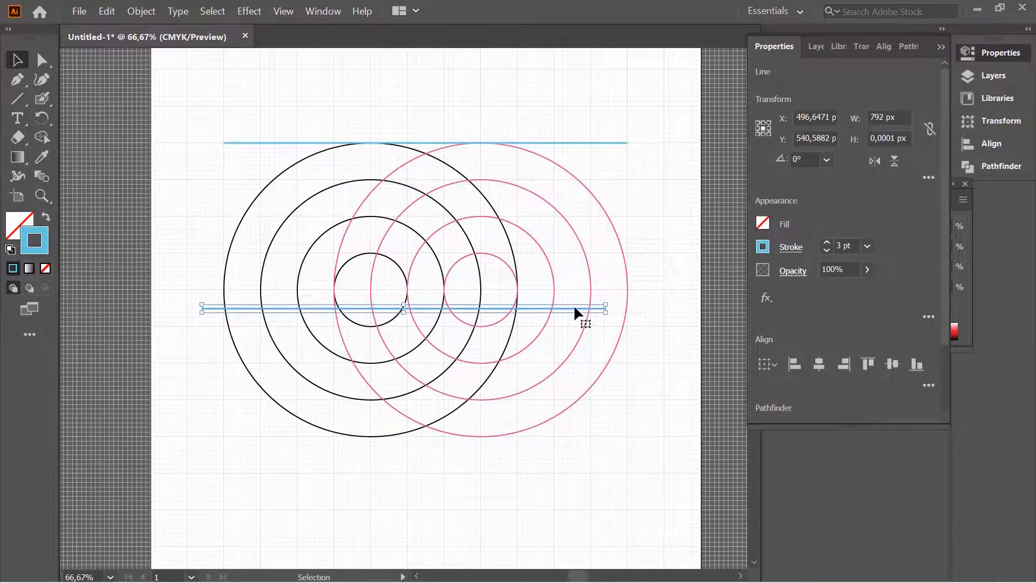
drag(575, 307, 619, 219)
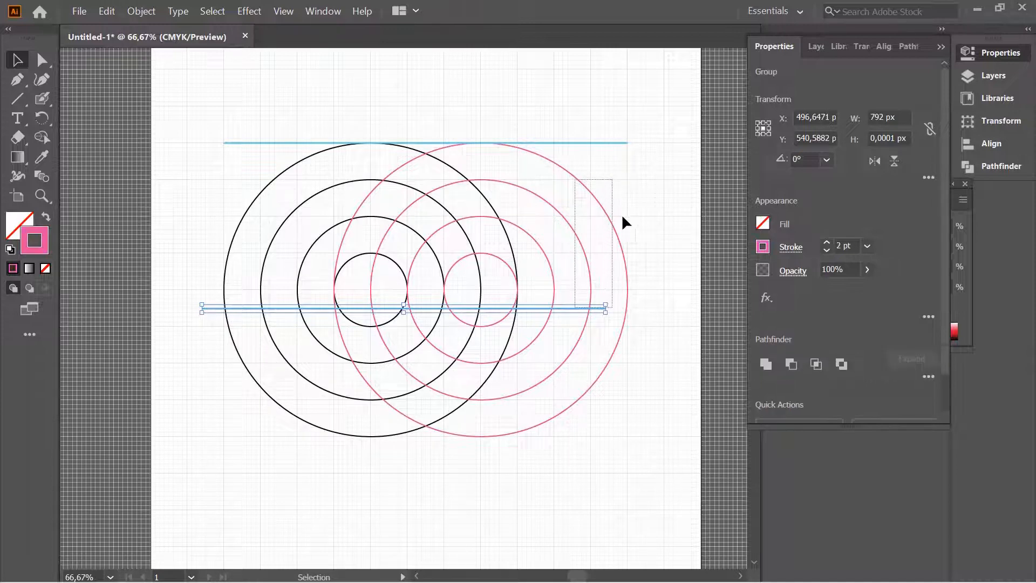
click(573, 308)
drag(572, 306, 594, 176)
click(302, 116)
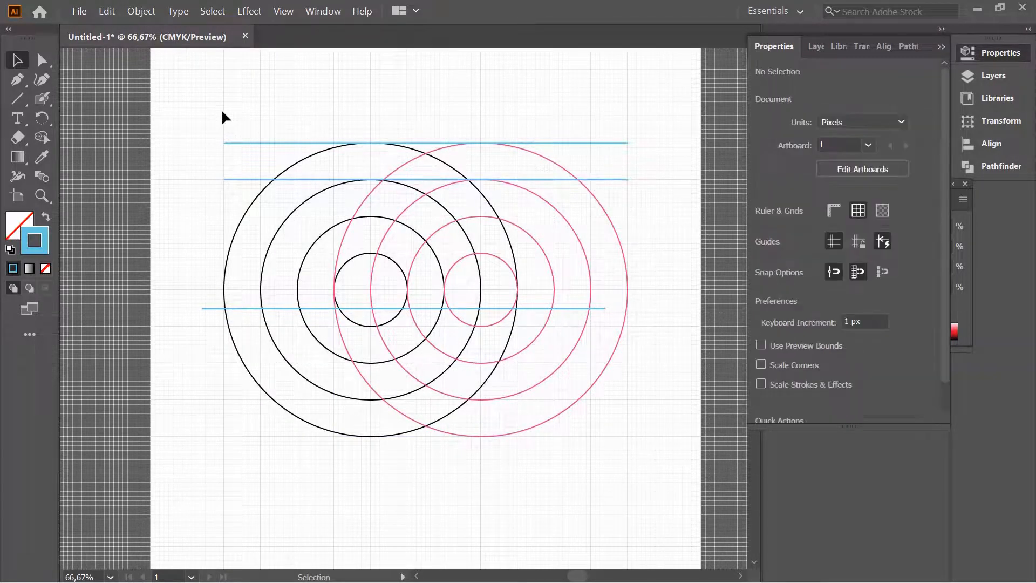
Step: Move the other pasted blue line to X 540 px, Y 360 px, along the top of the third-largest circles
drag(248, 300, 233, 223)
click(246, 305)
click(213, 307)
key(ctrl+z)
drag(218, 309, 241, 217)
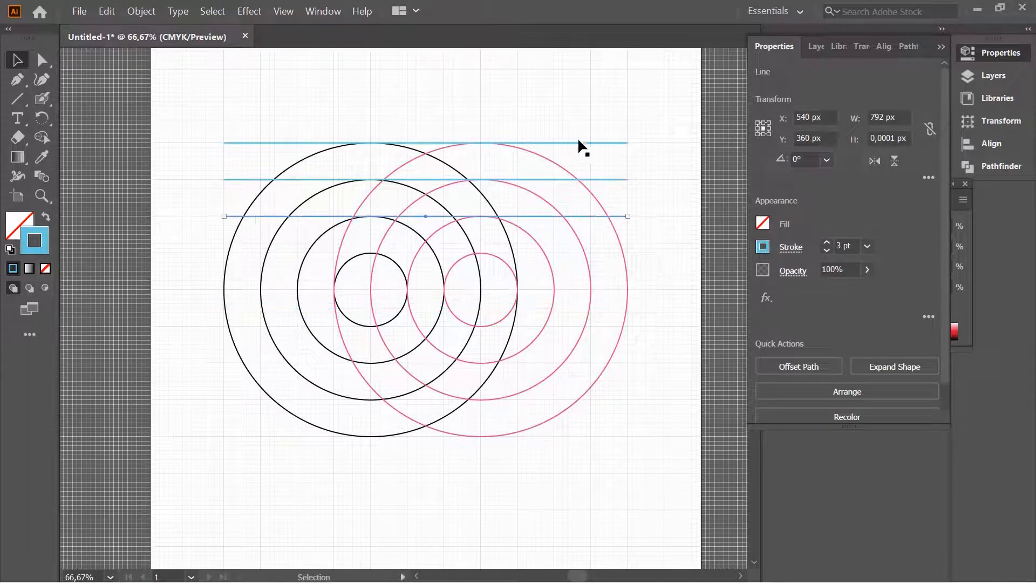
click(609, 127)
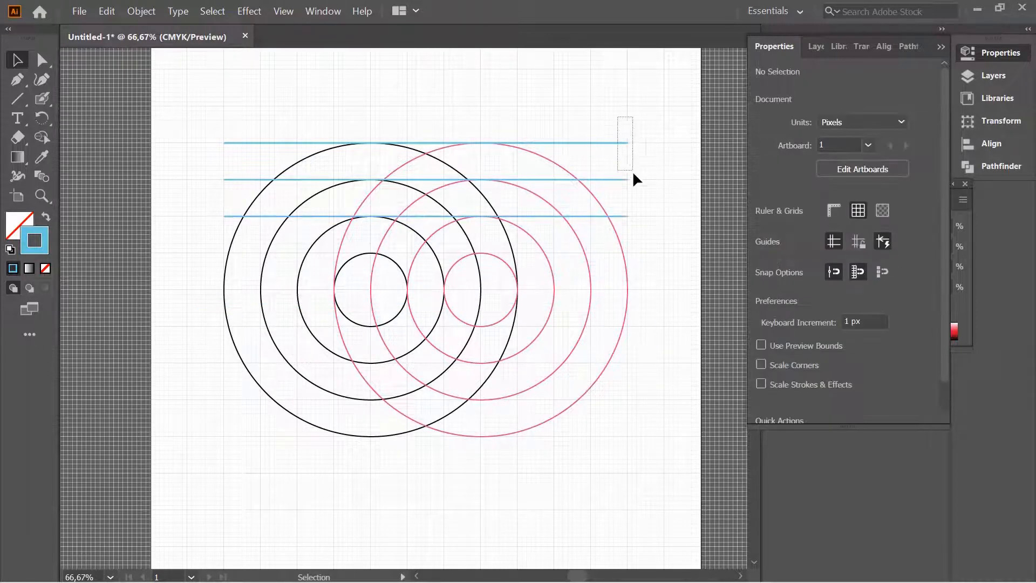
Step: Select the three horizontal blue lines together and paste a copy of the set
drag(617, 140, 588, 182)
click(607, 139)
click(609, 142)
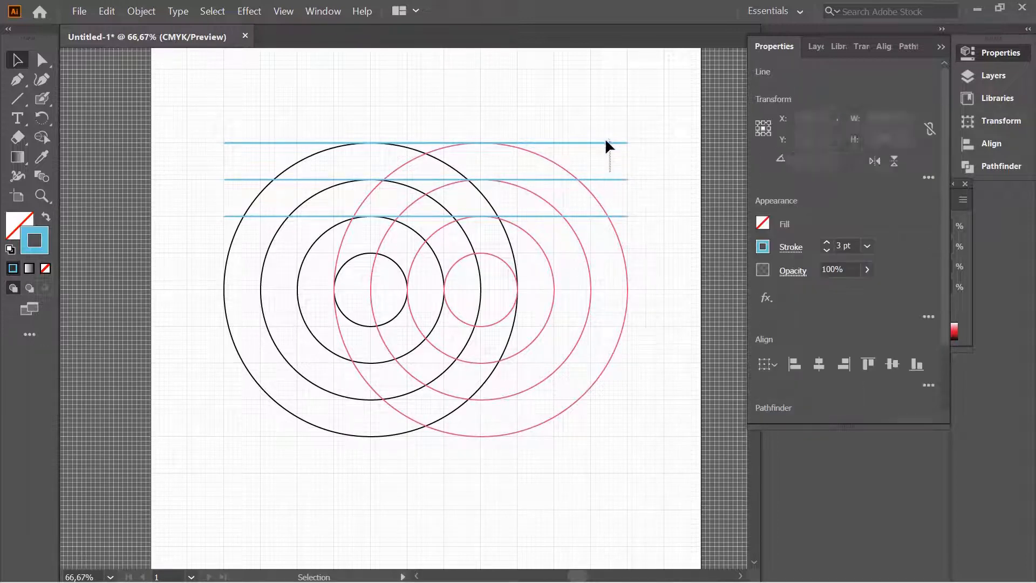
click(614, 154)
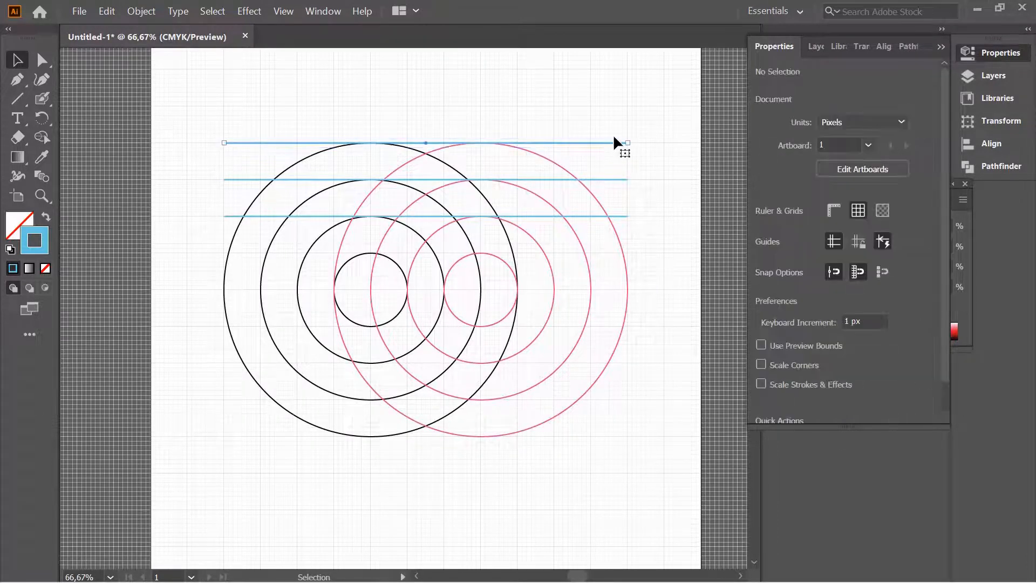
drag(614, 134, 643, 215)
click(638, 149)
click(584, 142)
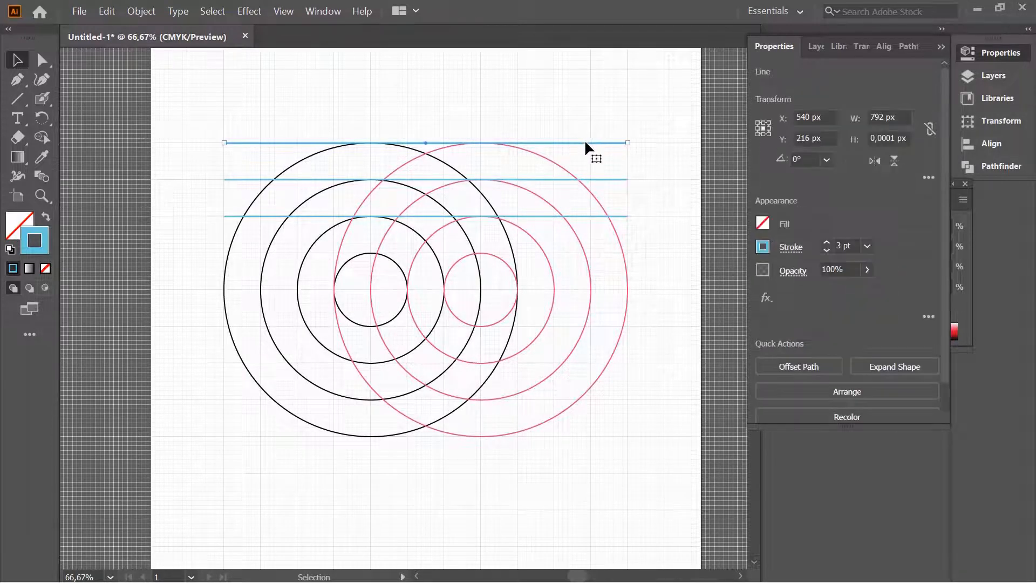
click(582, 127)
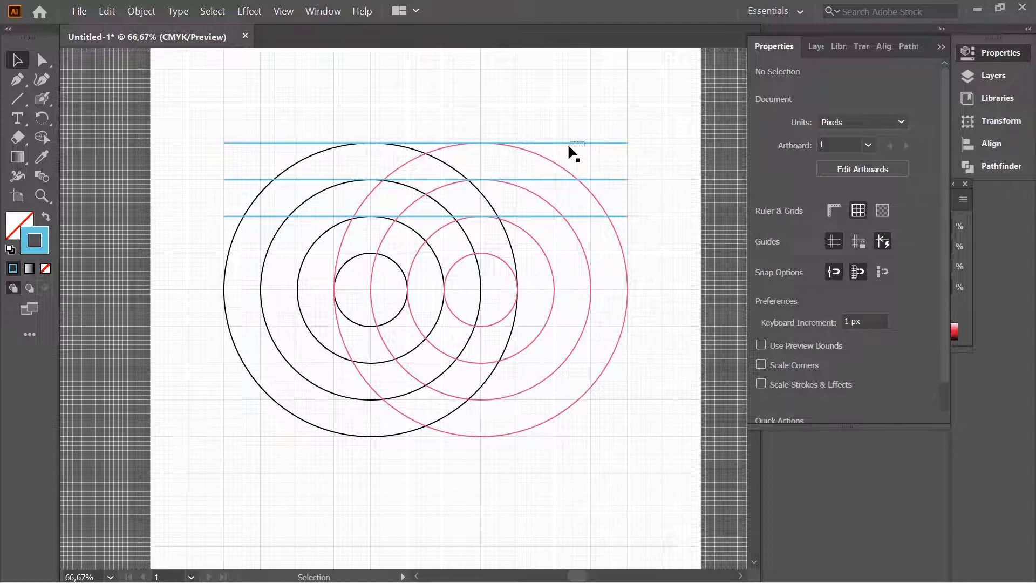
drag(568, 145, 638, 220)
key(ctrl+z)
key(ctrl+c)
key(ctrl+v)
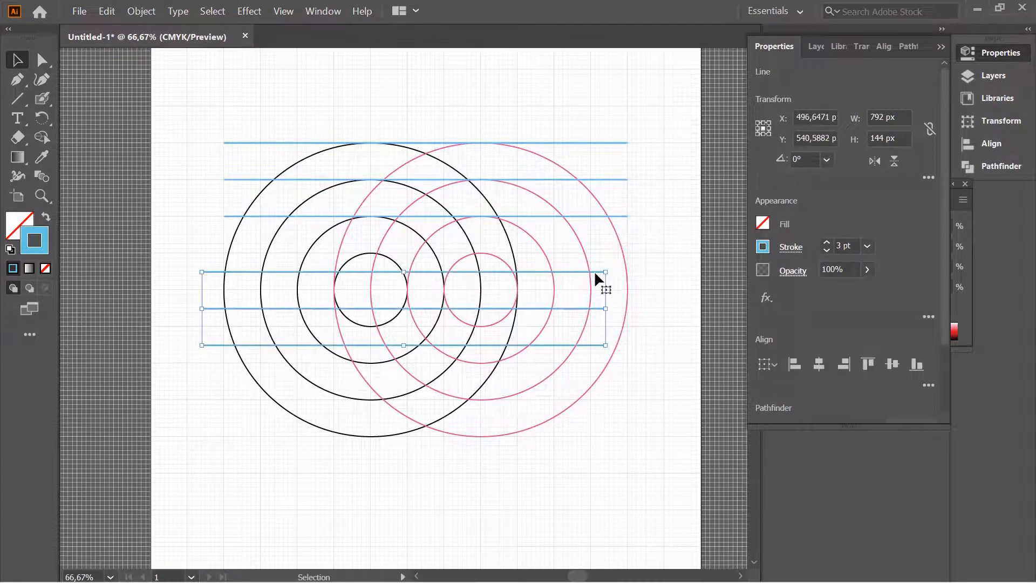
Step: Try to line up the three pasted lines with the circle groups by moving them to X 531 px, Y 540 px
drag(616, 252, 615, 251)
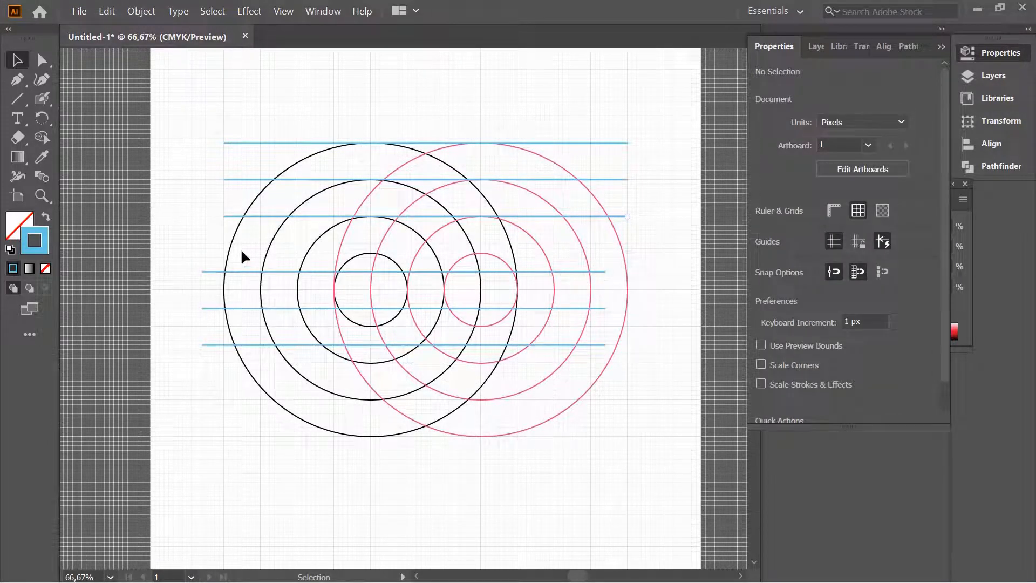
drag(202, 348, 202, 348)
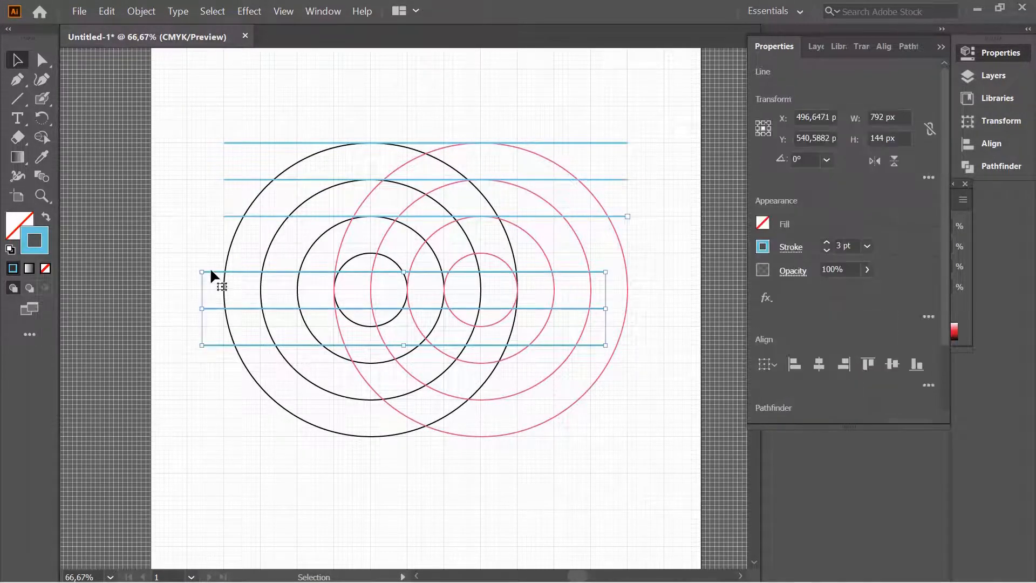
drag(231, 252, 204, 288)
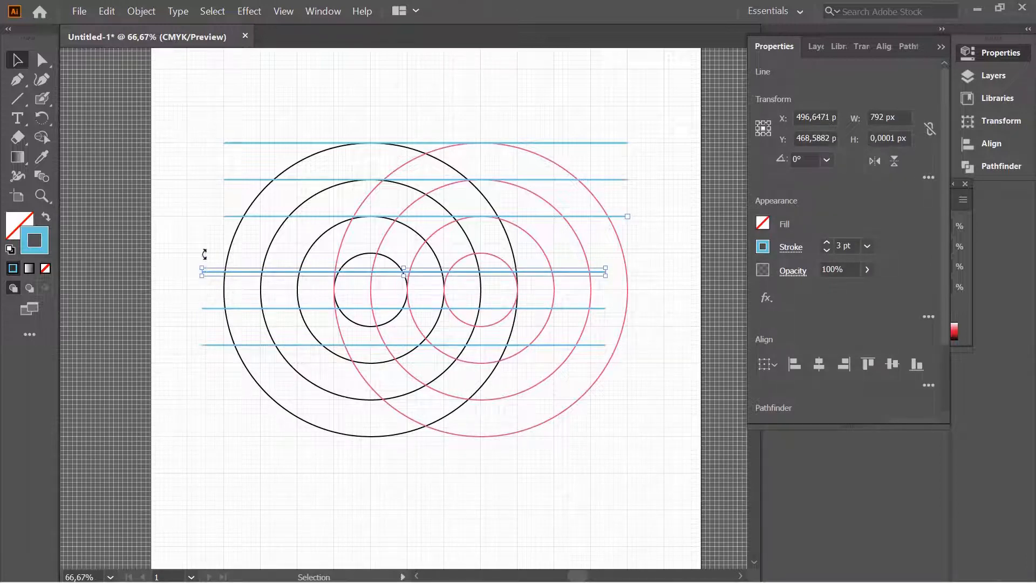
drag(199, 240, 204, 290)
drag(208, 350, 209, 351)
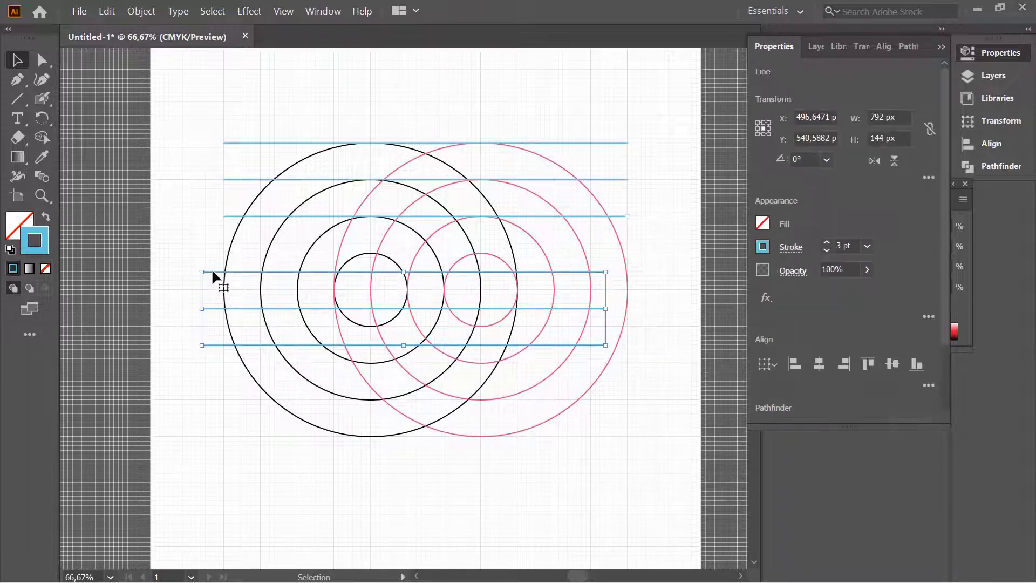
click(209, 272)
click(197, 248)
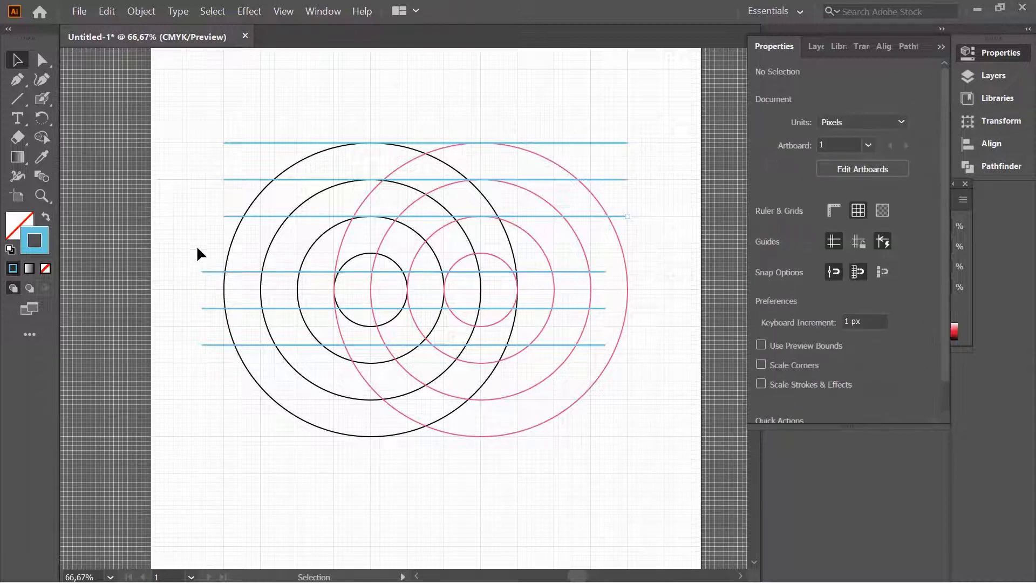
drag(197, 249, 217, 343)
click(220, 342)
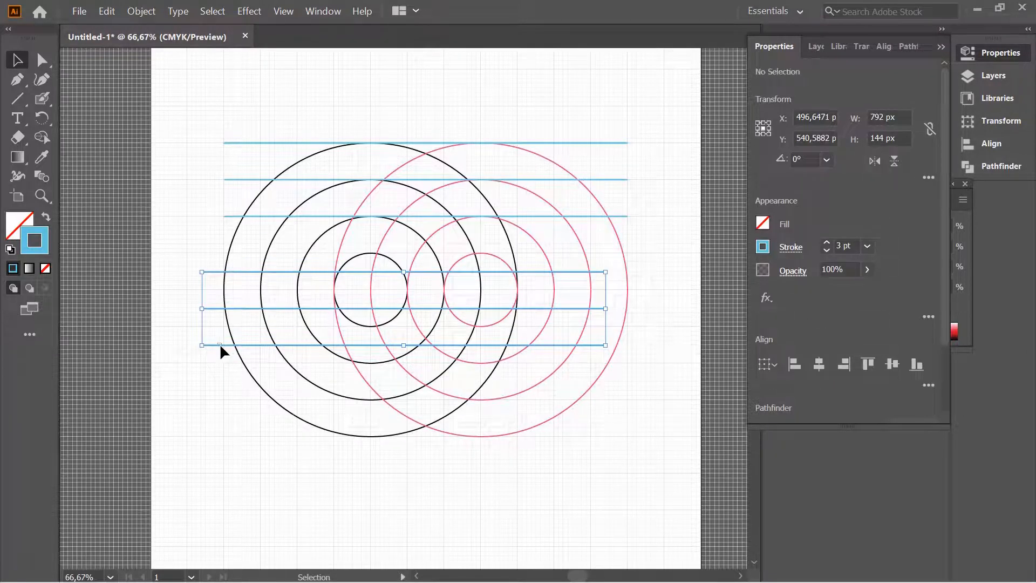
click(219, 344)
drag(210, 259, 244, 344)
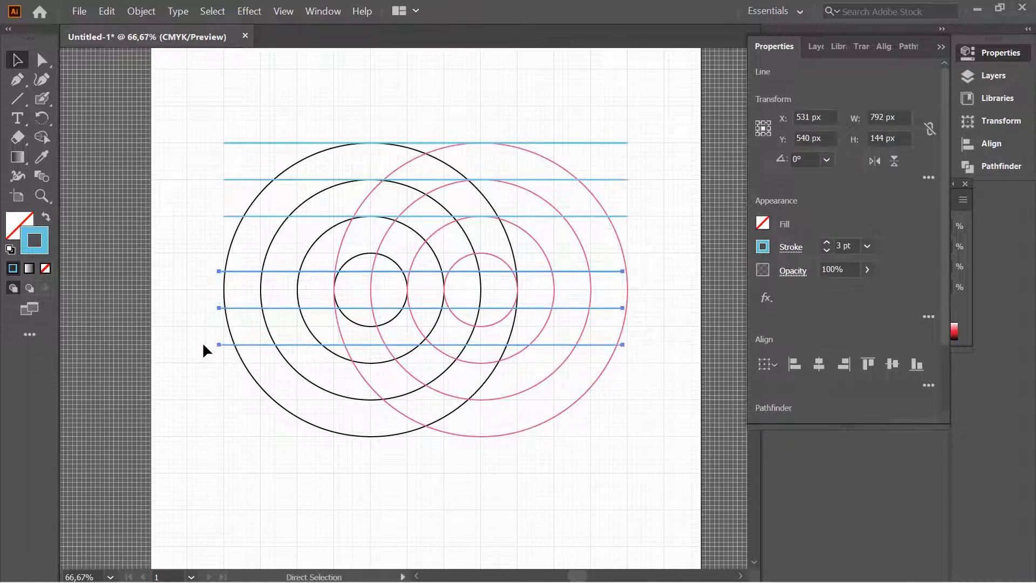
Step: Move the three pasted lines together to X 540 px, Y 504 px, continuing the even spacing across the smallest circles
key(ctrl+1)
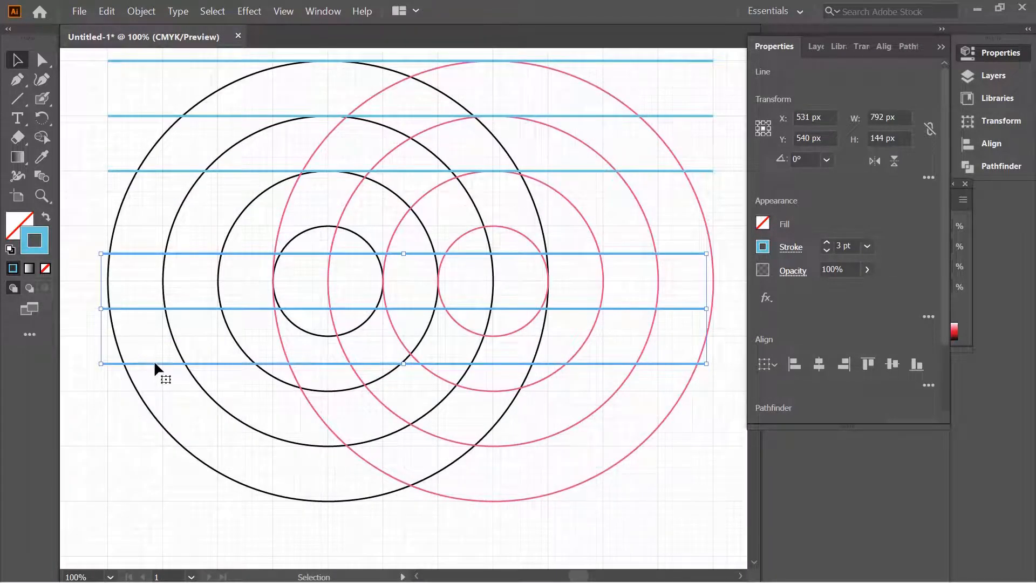
drag(179, 355, 166, 361)
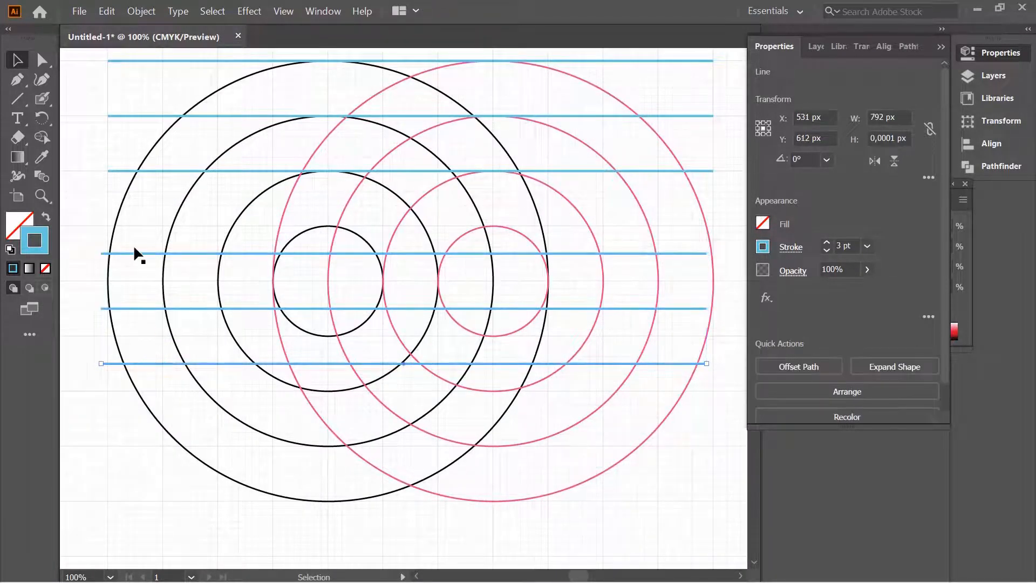
drag(97, 380, 107, 371)
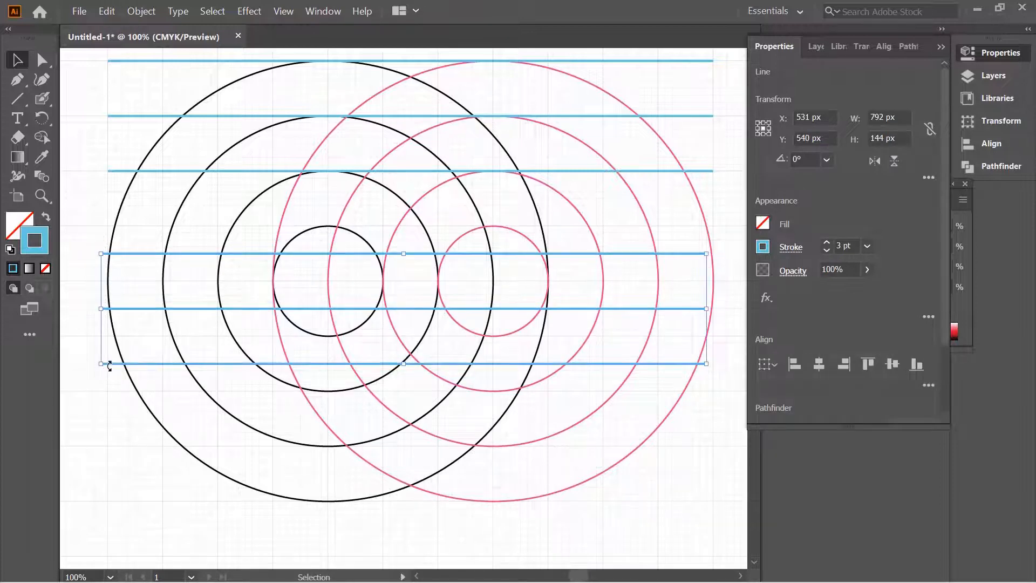
click(109, 364)
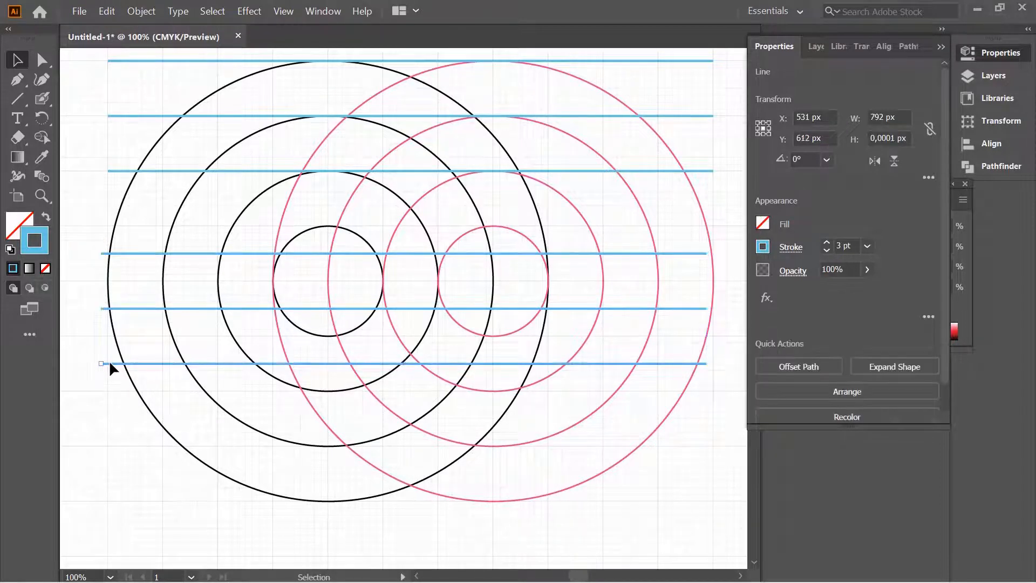
drag(109, 360, 117, 373)
key(ctrl+z)
drag(89, 239, 102, 391)
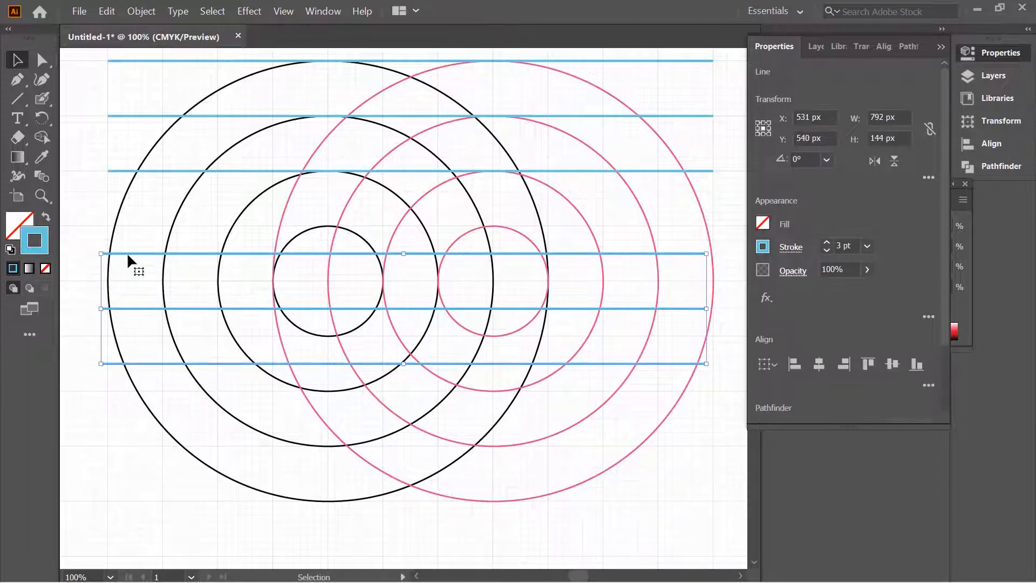
drag(127, 252, 136, 228)
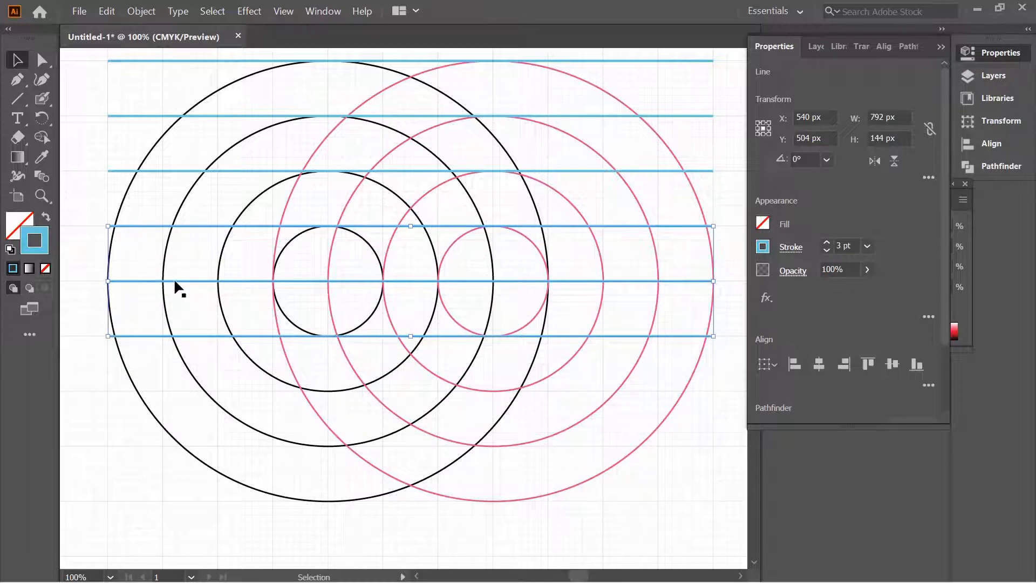
Step: Copy the three blue lines that cross the smallest circles
key(ctrl+minus)
scroll(172, 291, down, 1)
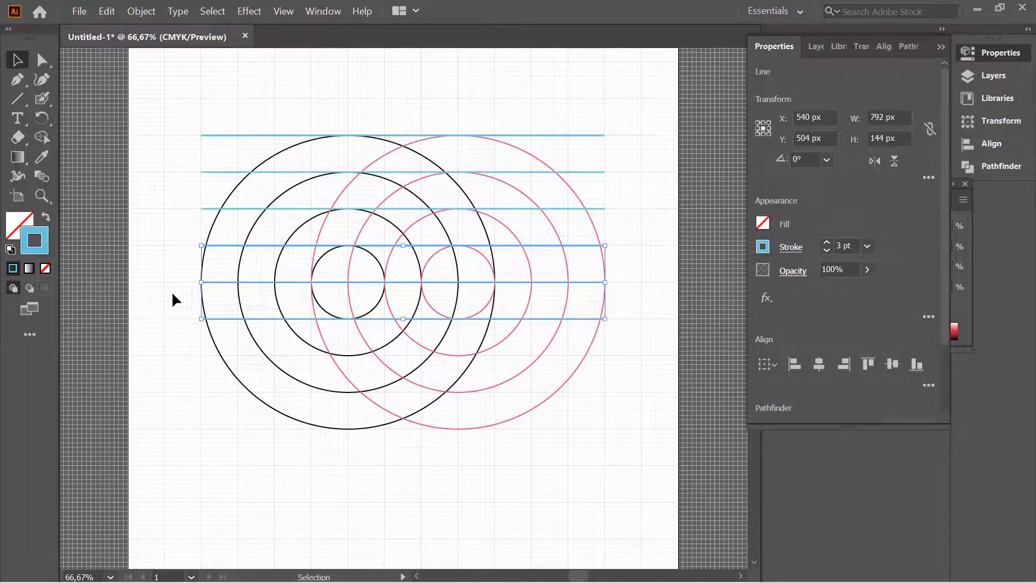
key(ctrl+c)
Step: Try to paste and position the copied set of three blue lines, and undo the paste
key(ctrl+v)
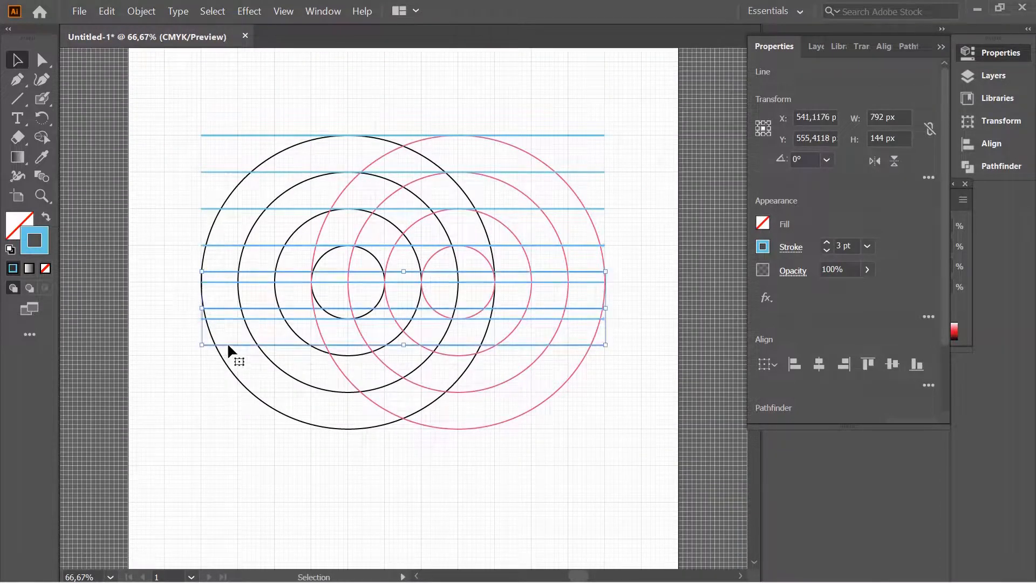
key(ctrl+plus)
key(ctrl+plus)
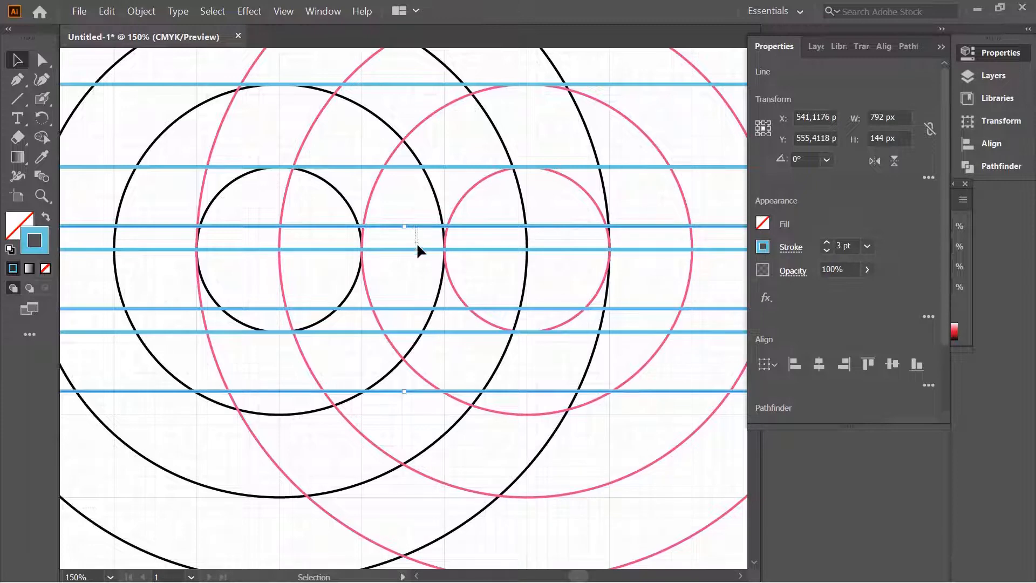
click(416, 226)
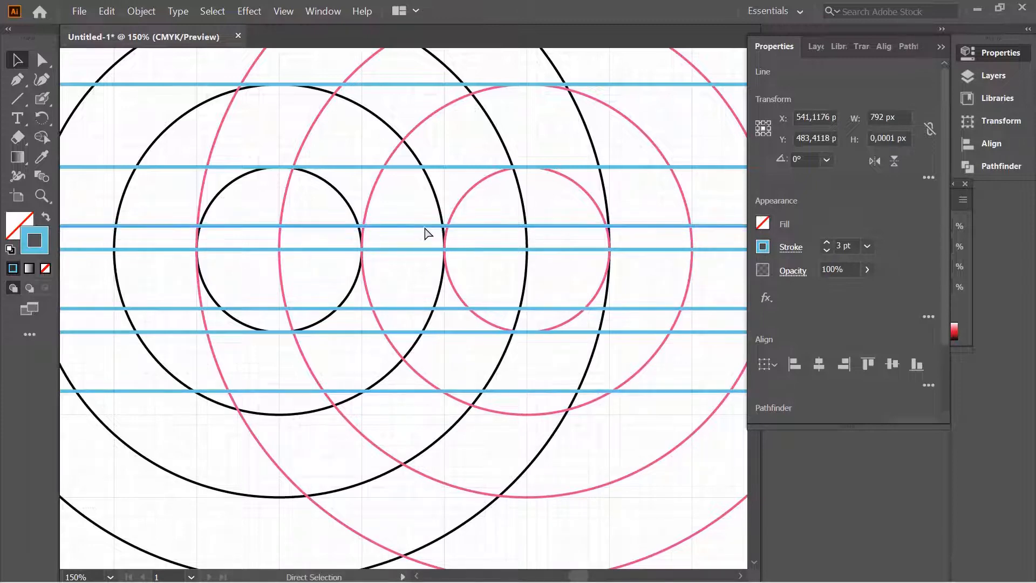
key(ctrl+minus)
key(ctrl+minus)
key(ctrl+z)
scroll(402, 475, down, 2)
click(402, 476)
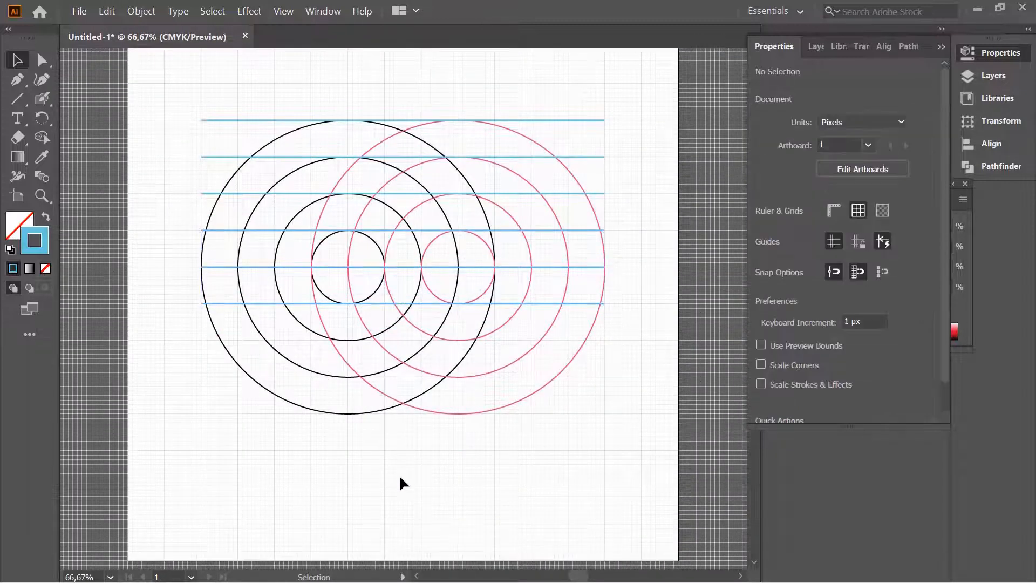
Step: Paste the three copied lines and move them to X 540 px, Y 720 px, ending along the bottom of the largest circles
scroll(401, 478, down, 1)
key(ctrl+v)
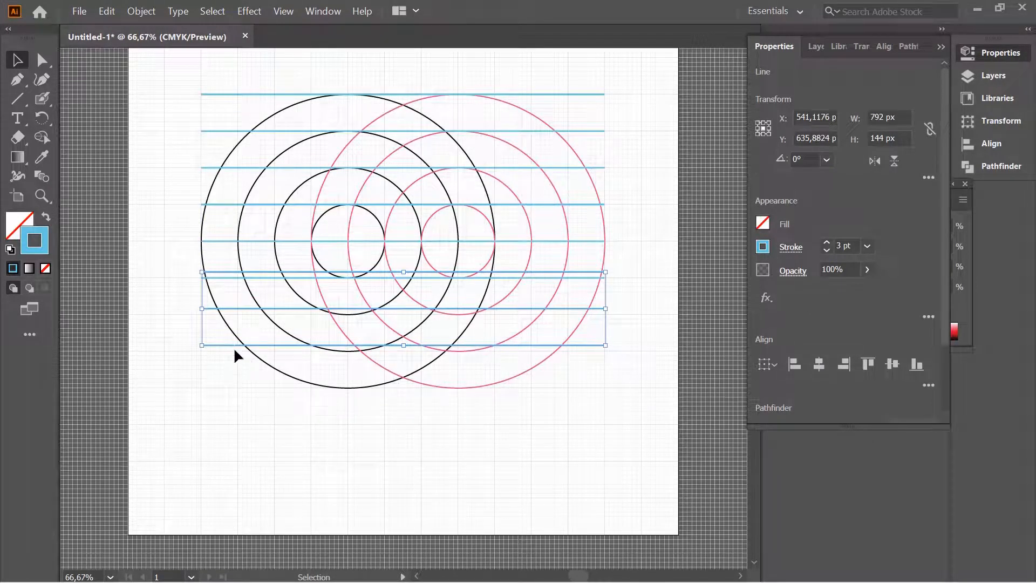
drag(234, 352, 233, 391)
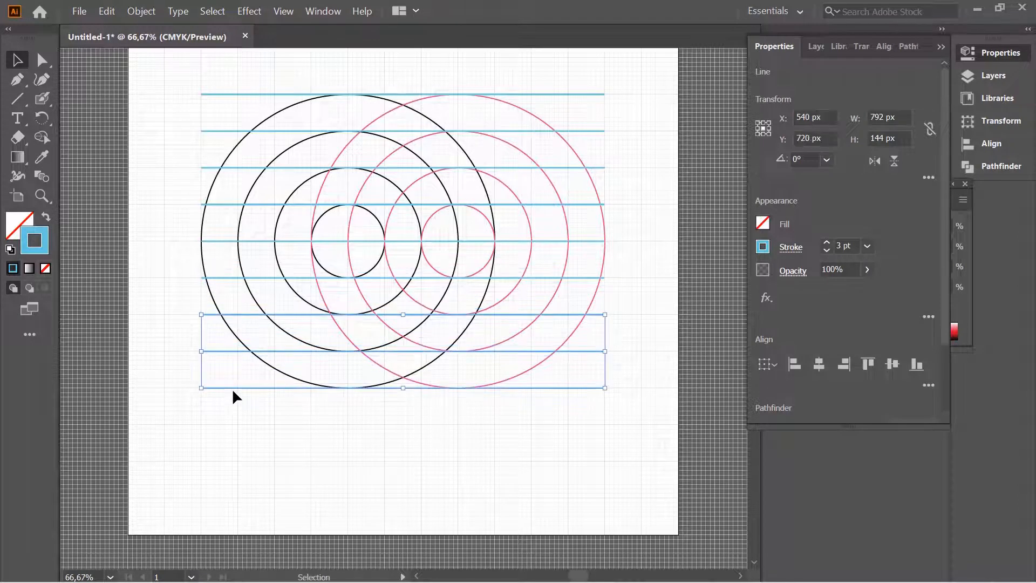
click(282, 433)
scroll(399, 387, up, 1)
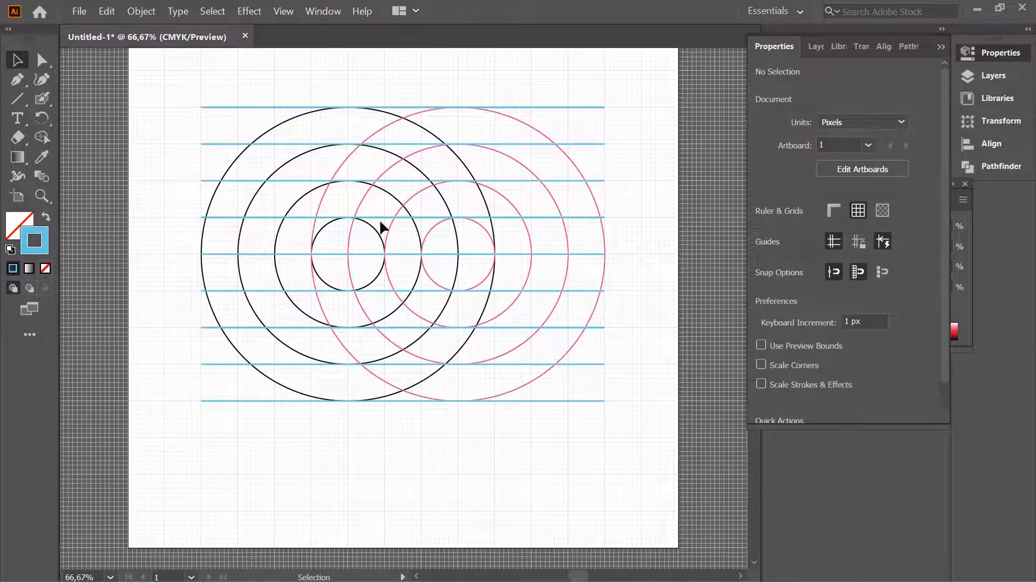
Step: Select all nine horizontal blue lines without the circles, duplicate them, and rotate the duplicates to vertical
click(591, 109)
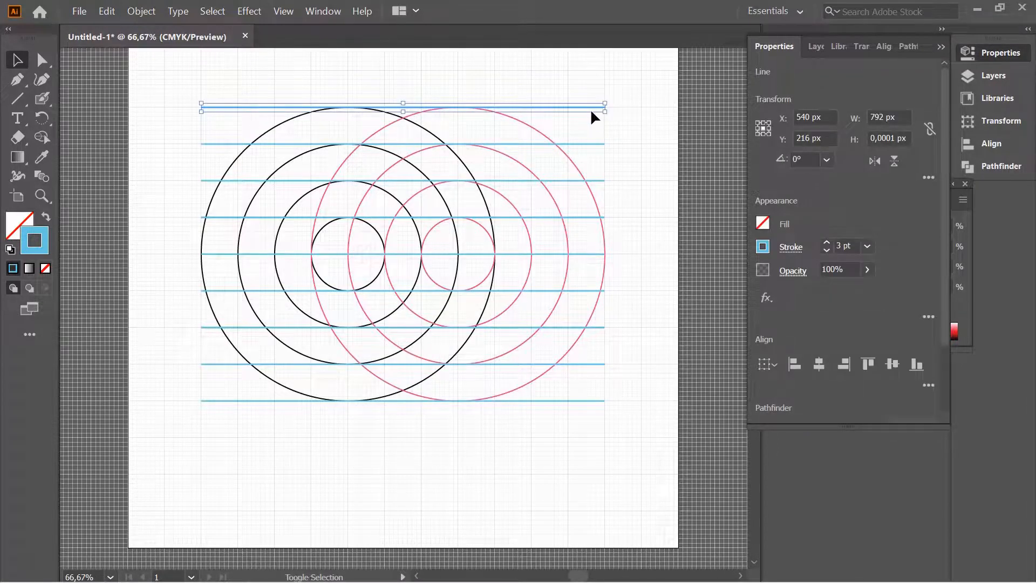
drag(606, 95, 446, 302)
drag(403, 83, 287, 134)
key(Delete)
drag(594, 83, 592, 322)
shift+click(591, 315)
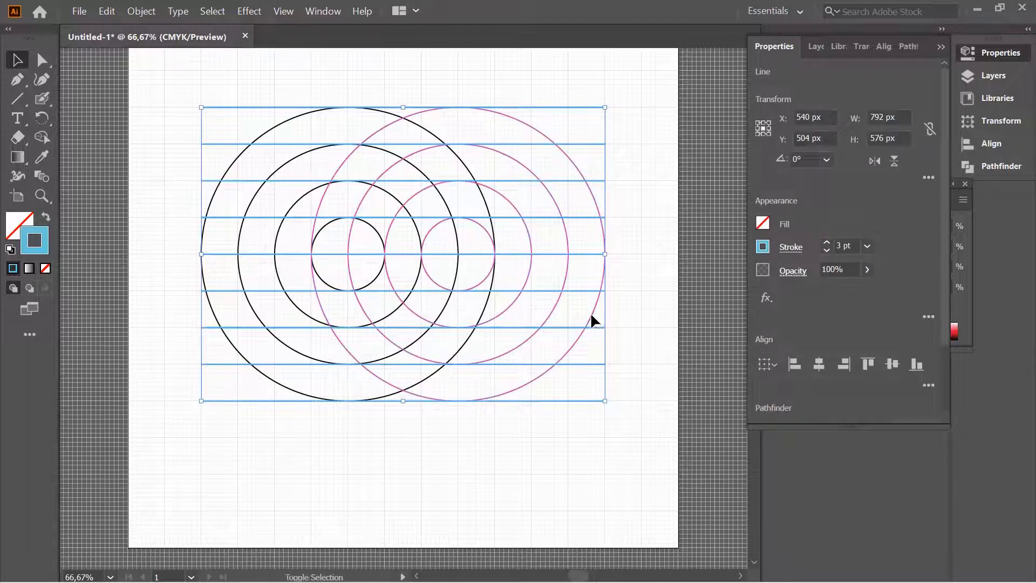
key(ctrl+d)
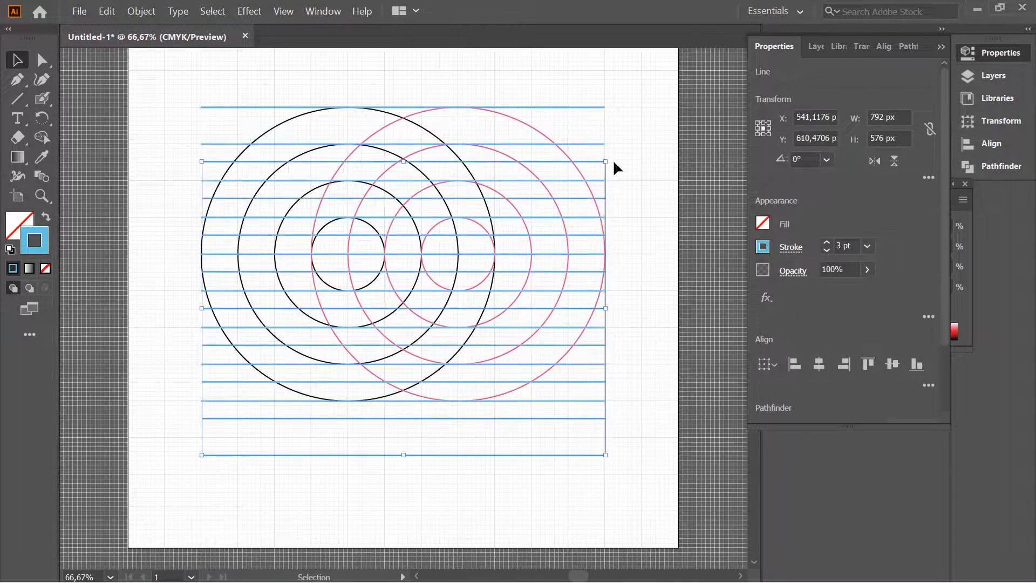
drag(609, 158, 569, 430)
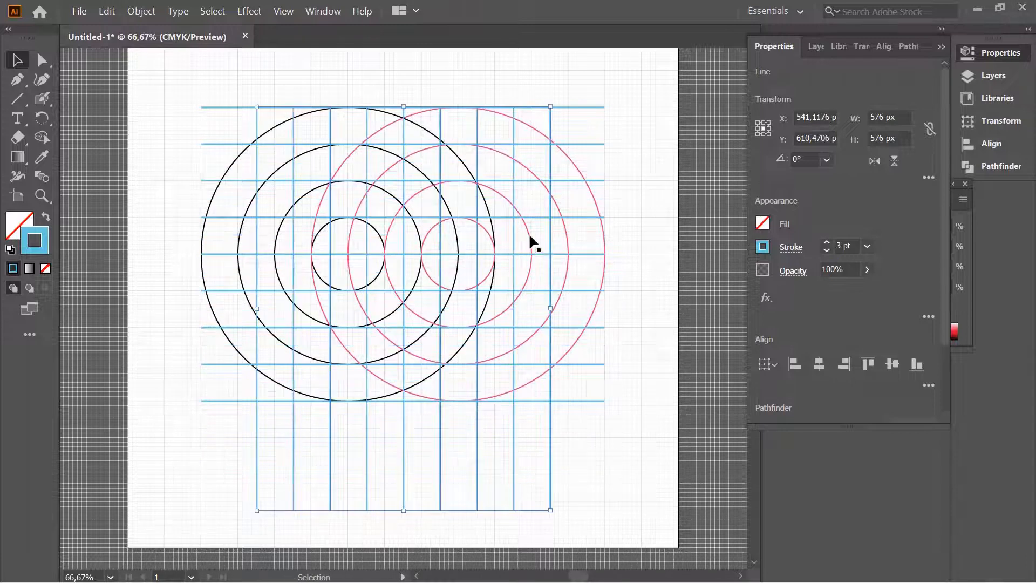
Step: Move the nine vertical blue lines to X 576 px, Y 558 px so they align with the circles' edges and centres
drag(550, 177, 567, 153)
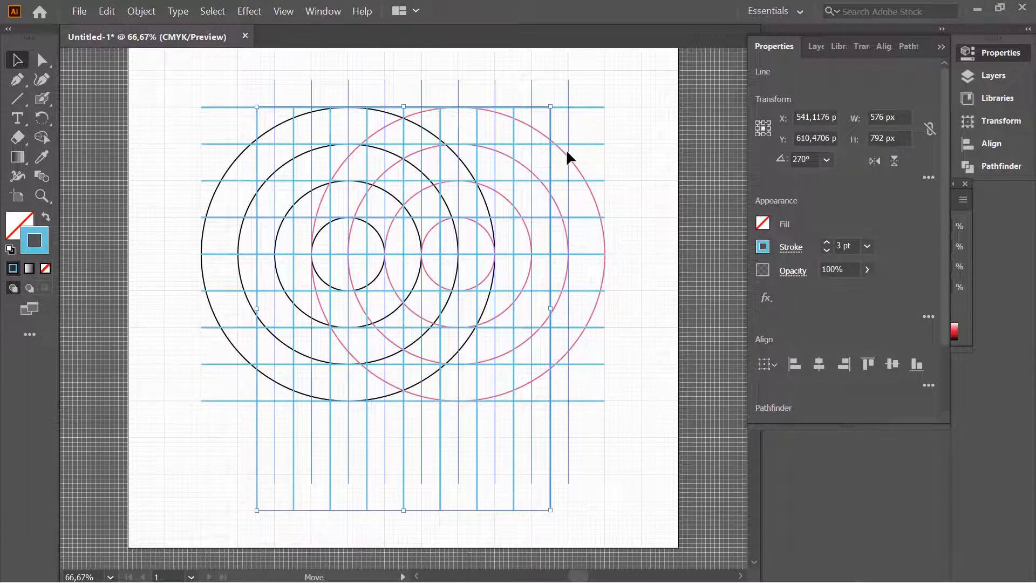
drag(566, 148, 565, 147)
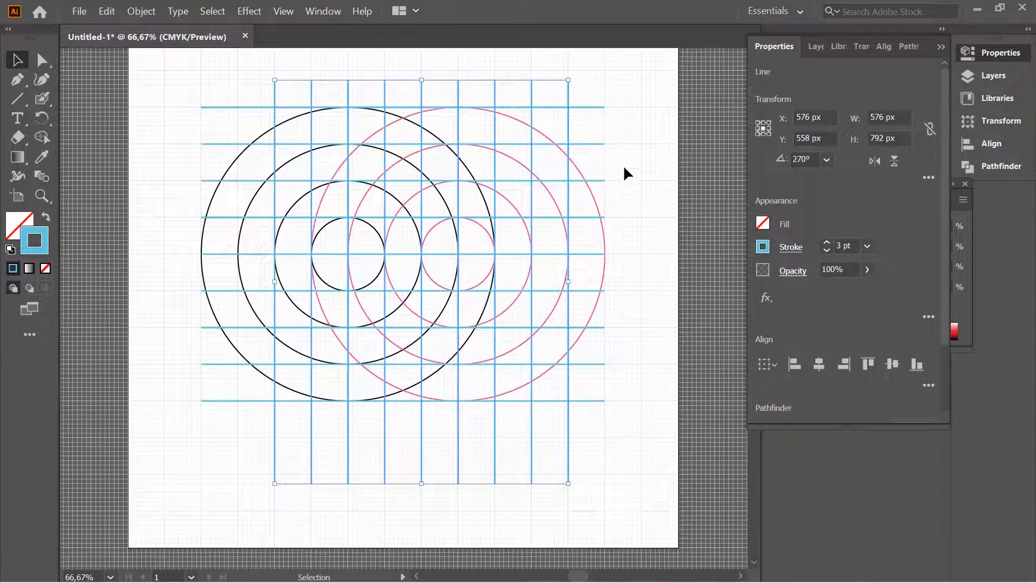
click(649, 329)
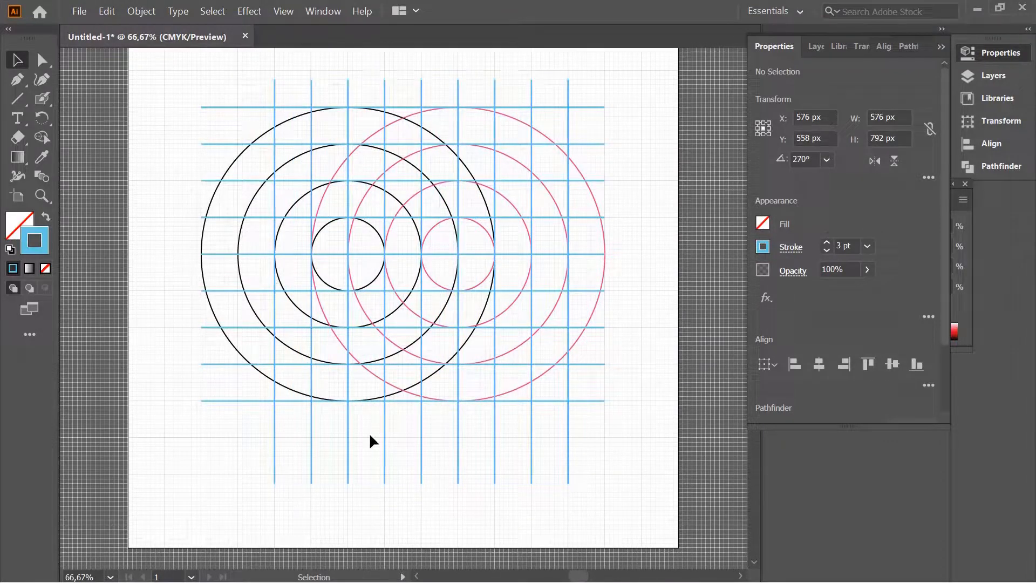
Step: Duplicate the leftmost vertical blue line and place the copy one line spacing further left, level with the other vertical lines
ctrl+click(273, 430)
key(ctrl+v)
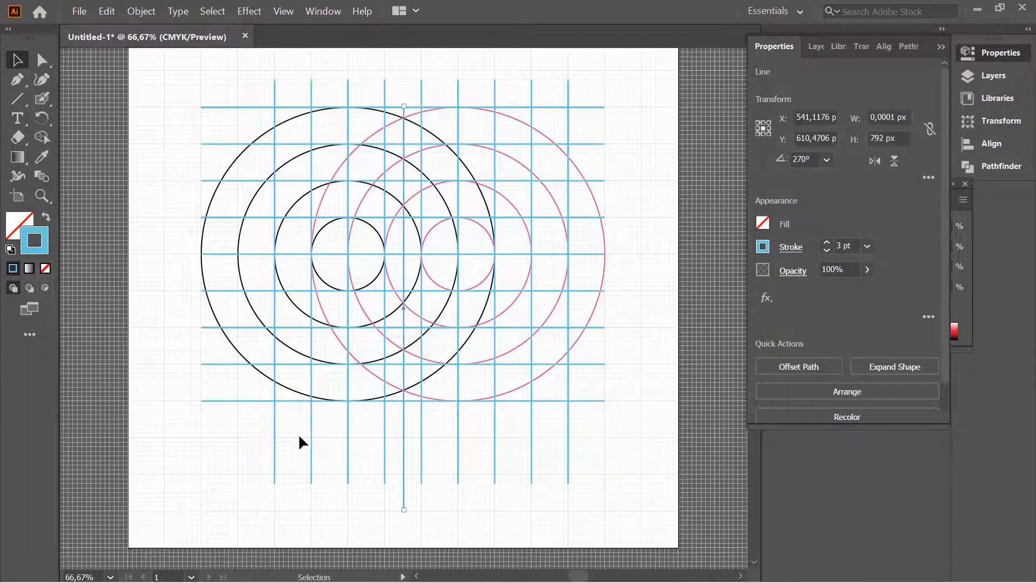
drag(404, 439, 236, 409)
click(146, 373)
Step: Select all circles and lines for the Shape Builder tool and swap the fill and stroke colours, leaving no stroke
scroll(147, 374, up, 3)
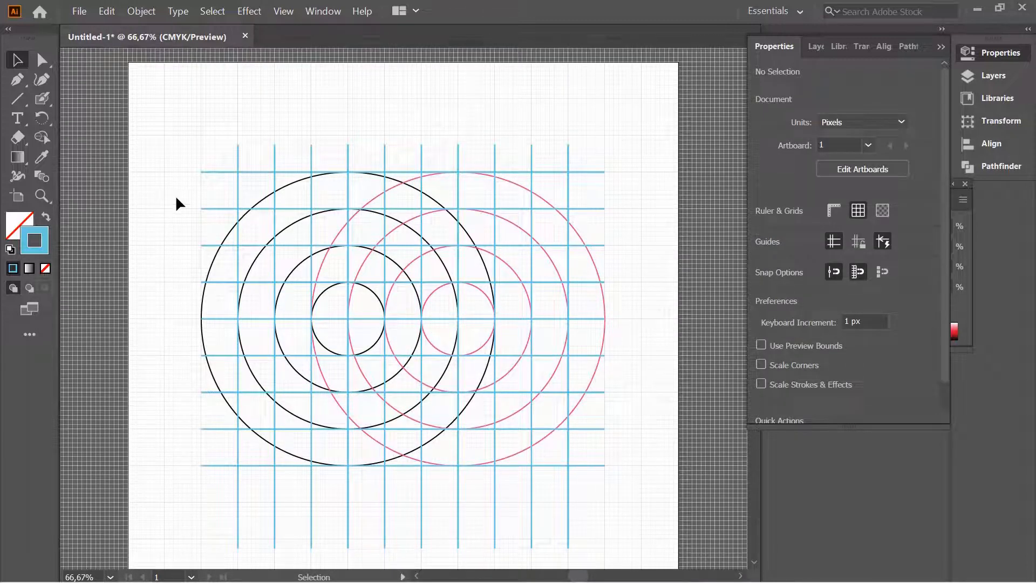
drag(167, 122, 640, 522)
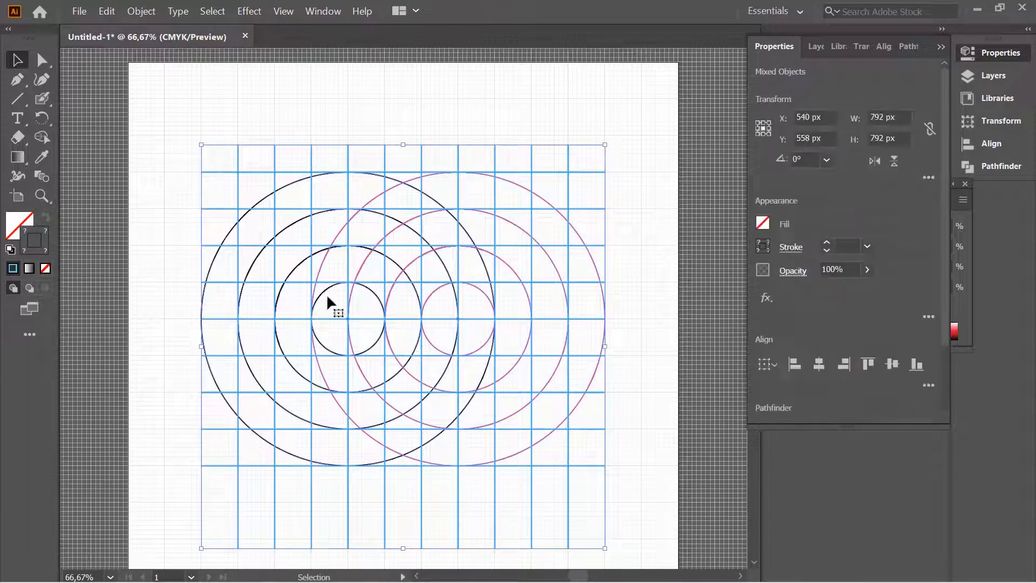
click(42, 138)
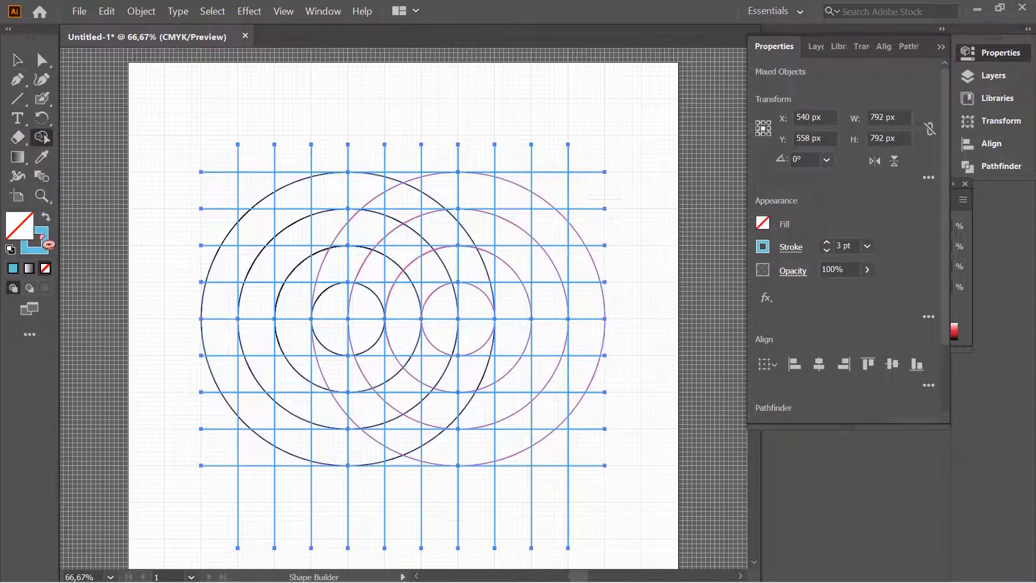
click(47, 220)
Step: Set the fill colour to a pink with C 0, M 71, Y 18 and K 0 %
double_click(20, 226)
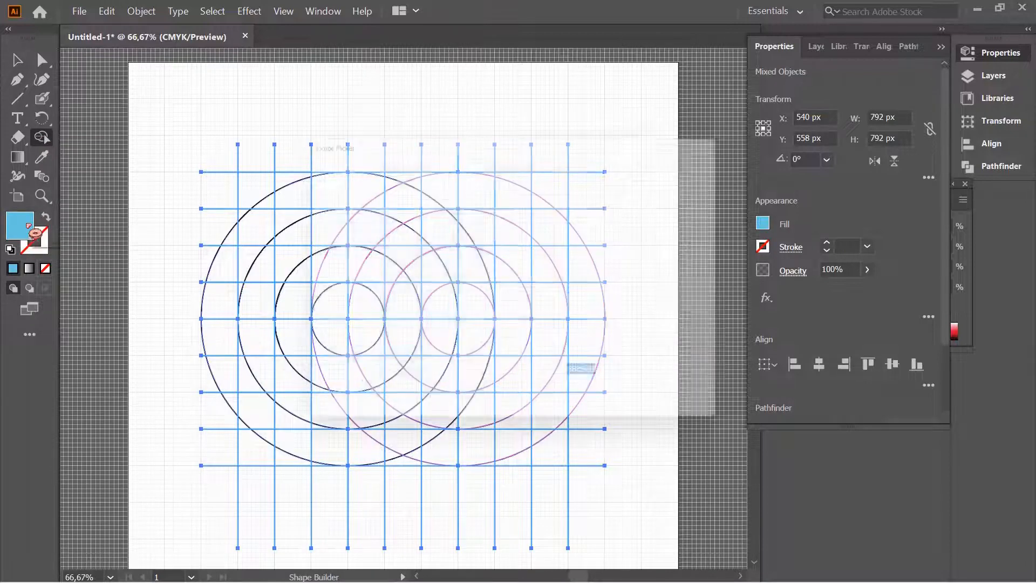
drag(545, 294, 540, 206)
click(455, 204)
drag(454, 205, 428, 154)
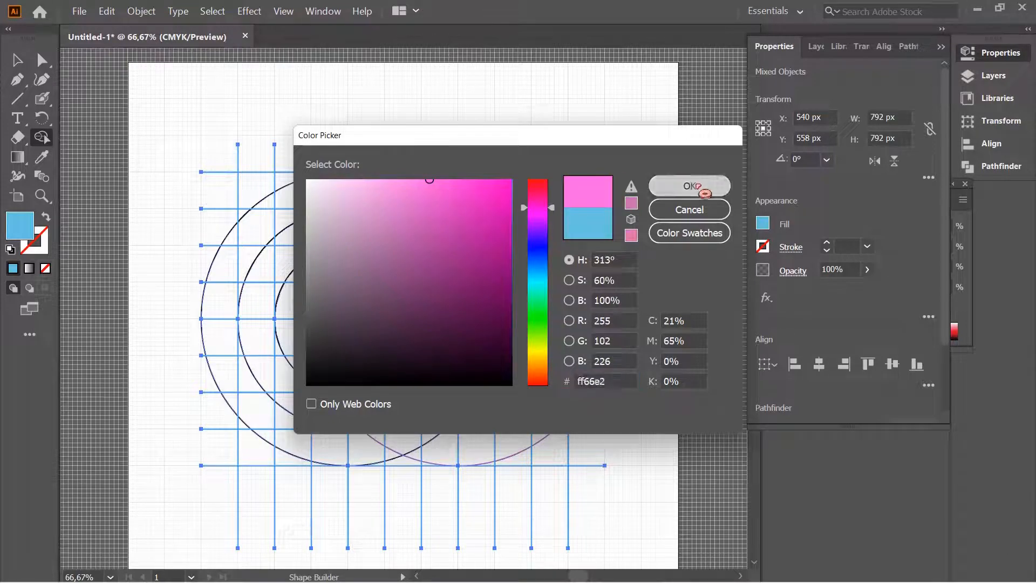
click(689, 185)
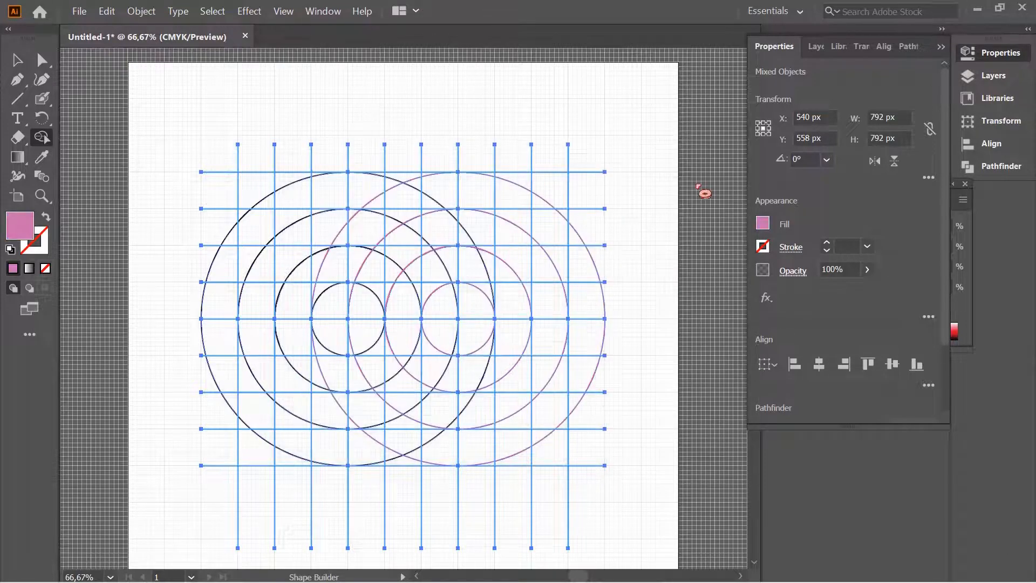
double_click(30, 224)
drag(549, 208, 627, 207)
click(630, 235)
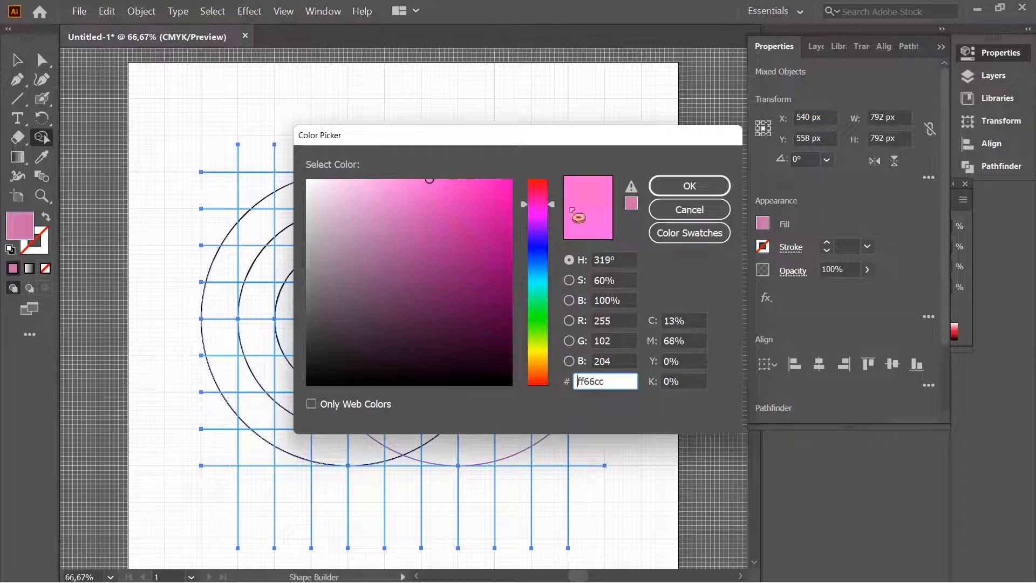
mouse_move(473, 209)
mouse_down()
mouse_move(481, 167)
mouse_move(435, 166)
mouse_up()
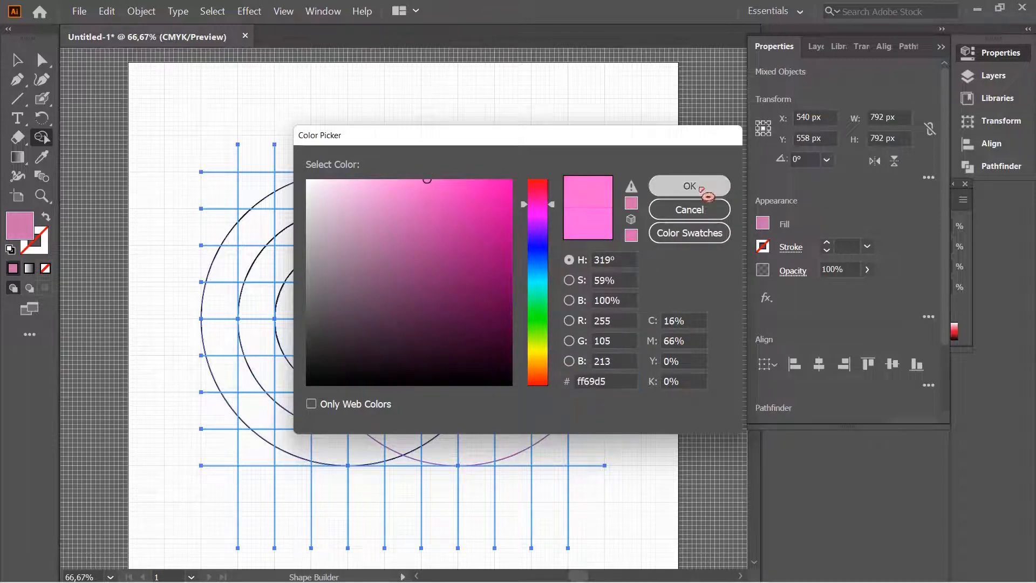
click(690, 186)
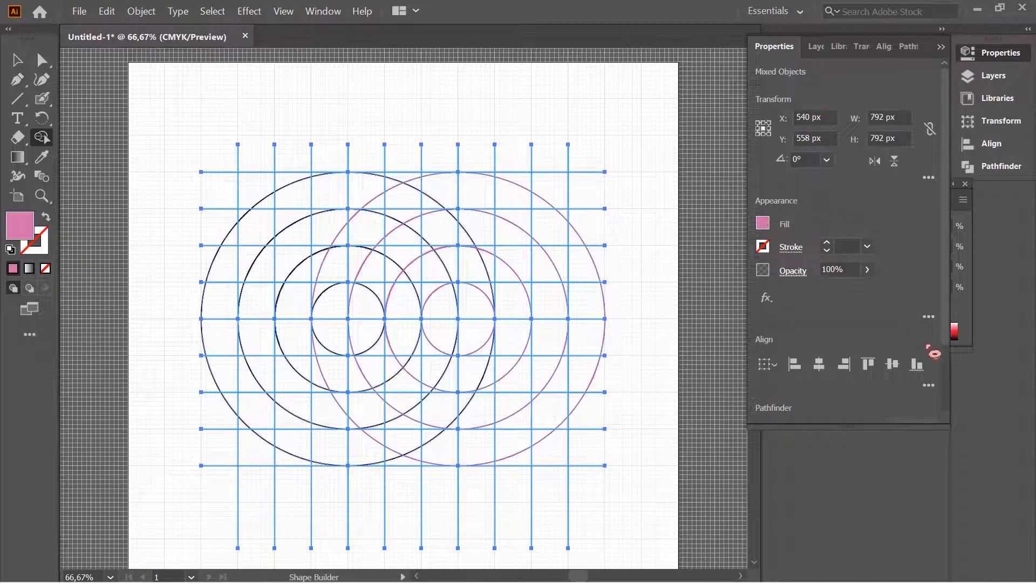
click(965, 333)
drag(850, 231, 835, 232)
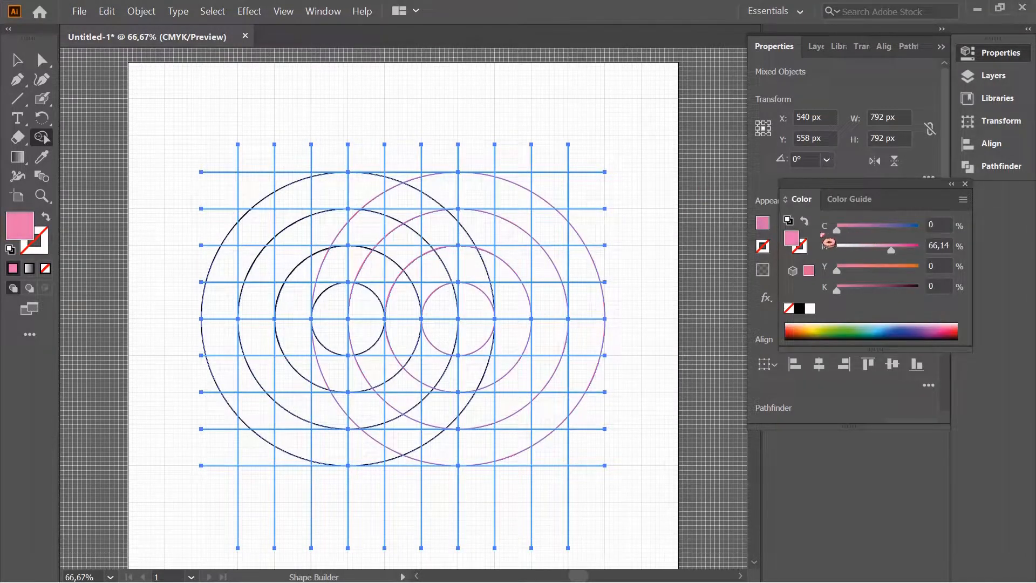
mouse_move(891, 250)
mouse_down()
mouse_move(918, 251)
mouse_move(895, 253)
mouse_up()
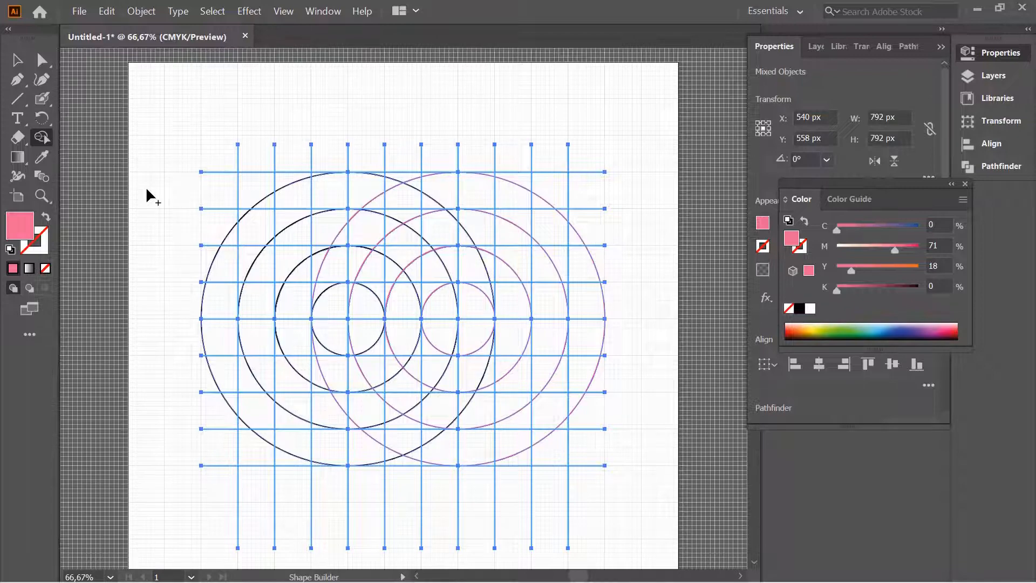
Step: Merge the regions between the two smallest circles of each group into a pink S, from the right group's upper half to the left group's lower half
key(ctrl+plus)
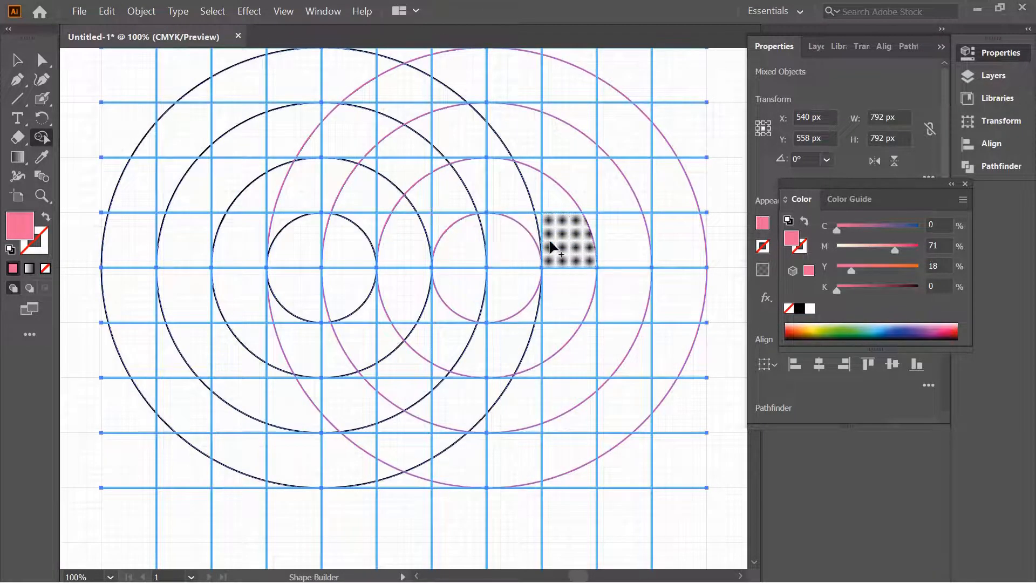
mouse_move(564, 242)
mouse_down()
mouse_move(549, 208)
mouse_move(535, 224)
mouse_move(533, 199)
mouse_move(478, 193)
mouse_move(479, 209)
mouse_move(424, 223)
mouse_move(425, 205)
mouse_move(414, 229)
mouse_move(411, 213)
mouse_move(398, 304)
mouse_move(386, 318)
mouse_move(374, 312)
mouse_move(383, 332)
mouse_move(354, 348)
mouse_move(403, 321)
mouse_move(337, 350)
mouse_move(269, 320)
mouse_up()
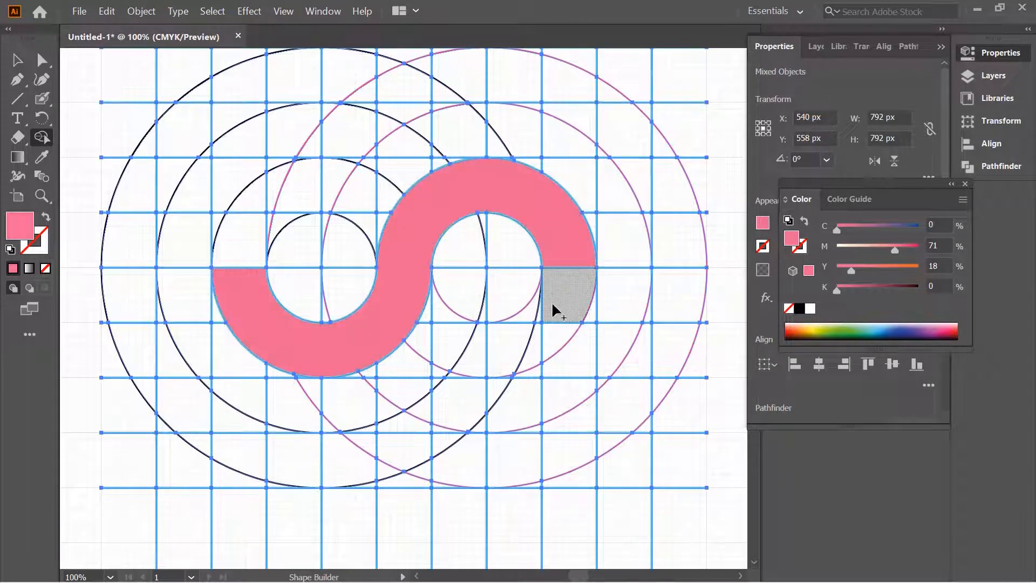
Step: Merge the lower half-ring between the right group's second and third circles into a pink band, from the S to the horizontal centre line
mouse_move(394, 354)
mouse_down()
mouse_move(428, 370)
mouse_move(389, 393)
mouse_move(437, 394)
mouse_move(386, 396)
mouse_move(451, 382)
mouse_move(488, 410)
mouse_move(482, 426)
mouse_move(532, 389)
mouse_move(508, 381)
mouse_move(523, 380)
mouse_up()
key(ctrl+z)
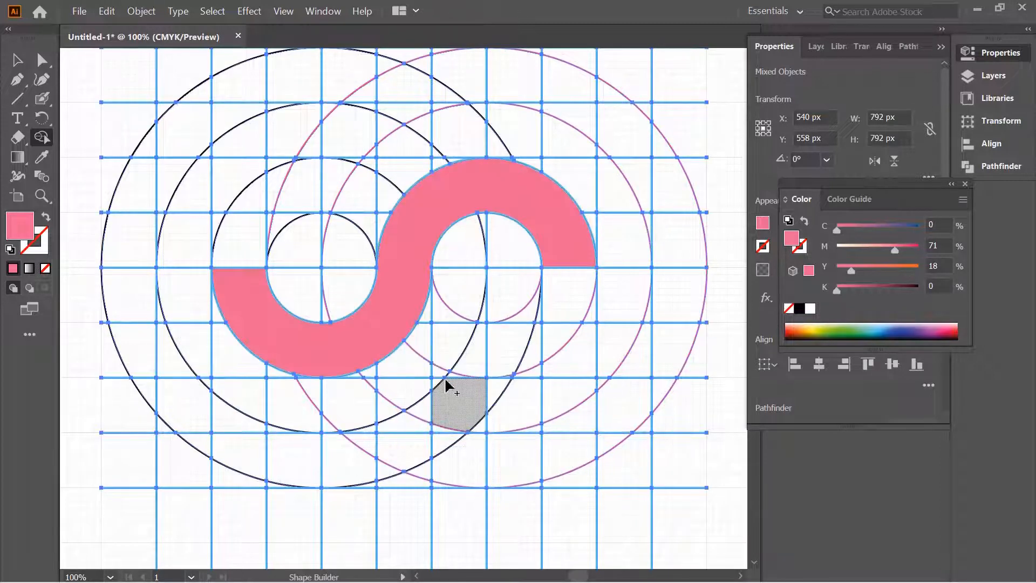
key(ctrl+plus)
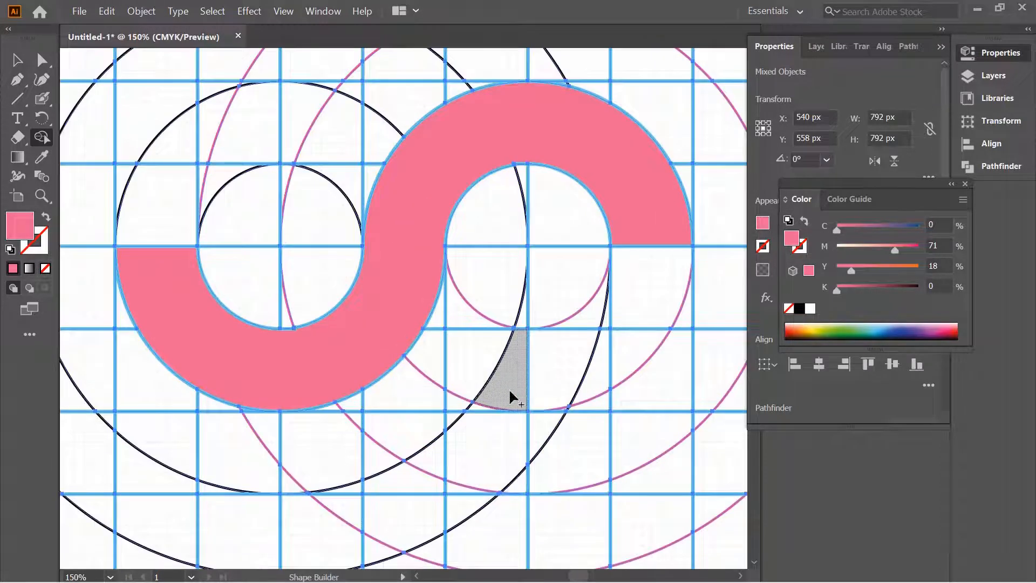
mouse_move(394, 396)
mouse_down()
mouse_move(362, 420)
mouse_move(410, 425)
mouse_move(446, 417)
mouse_move(451, 403)
mouse_move(479, 411)
mouse_move(450, 457)
mouse_move(425, 466)
mouse_move(527, 450)
mouse_move(568, 408)
mouse_move(521, 483)
mouse_move(646, 424)
mouse_move(659, 398)
mouse_move(703, 389)
mouse_move(700, 421)
mouse_up()
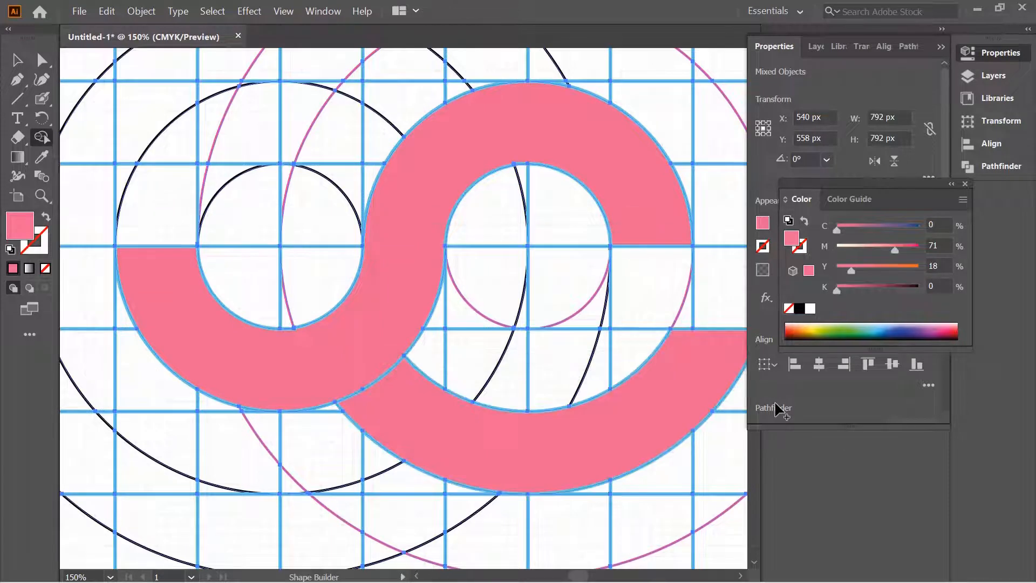
key(ctrl+minus)
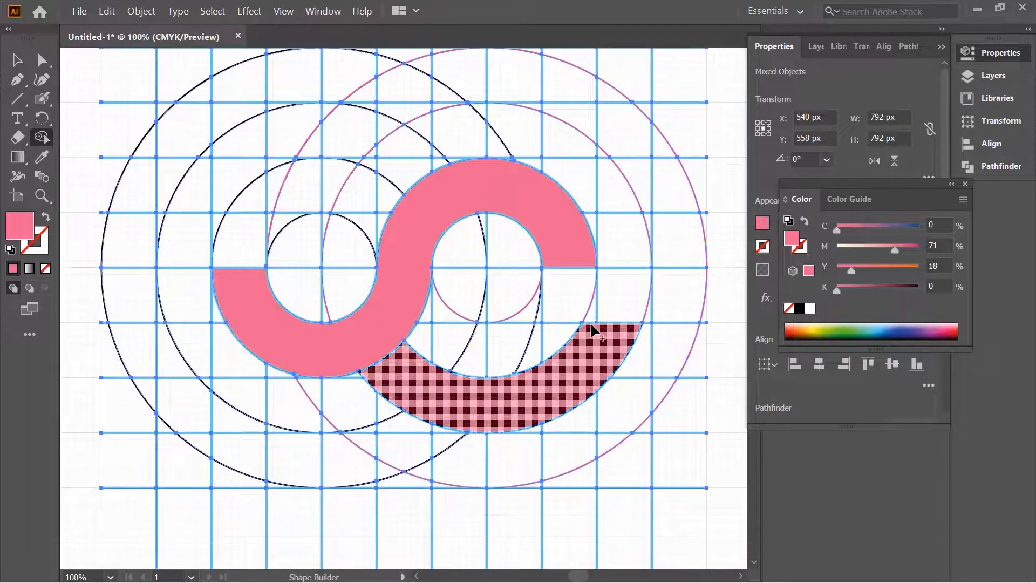
mouse_move(592, 328)
mouse_down()
mouse_move(608, 294)
mouse_move(620, 303)
mouse_up()
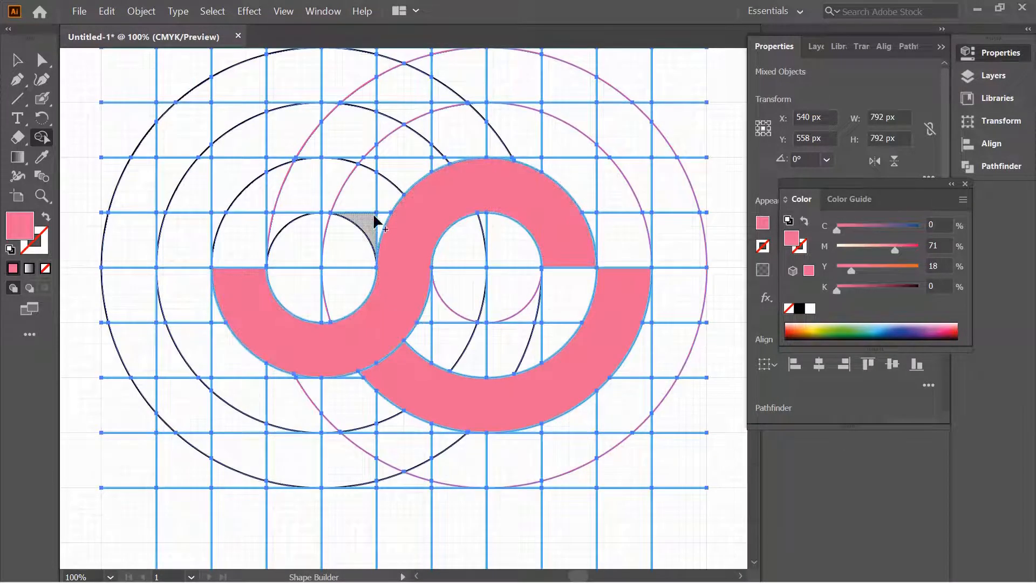
Step: Merge the upper half-ring between the left group's second and third circles with the S and lower band into one pink shape
mouse_move(405, 213)
mouse_down()
mouse_move(417, 172)
mouse_move(437, 168)
mouse_move(435, 152)
mouse_move(356, 158)
mouse_move(373, 132)
mouse_move(315, 149)
mouse_move(324, 116)
mouse_move(290, 128)
mouse_move(277, 157)
mouse_move(307, 155)
mouse_move(265, 156)
mouse_move(202, 242)
mouse_move(193, 206)
mouse_move(309, 167)
mouse_up()
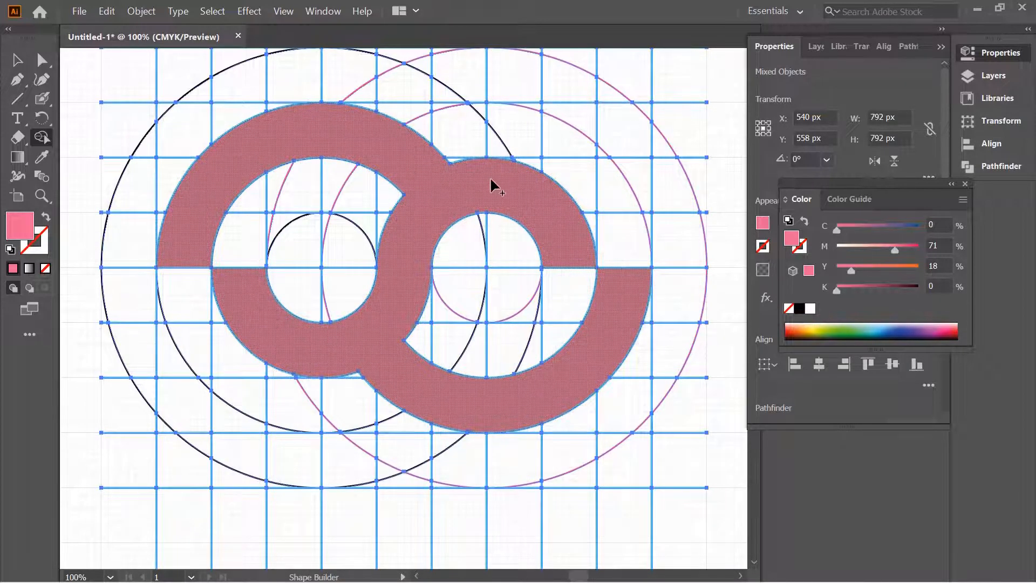
Step: Move the whole construction aside to the artboard's lower right, and pull the merged pink shape out to the artboard's upper left
click(17, 59)
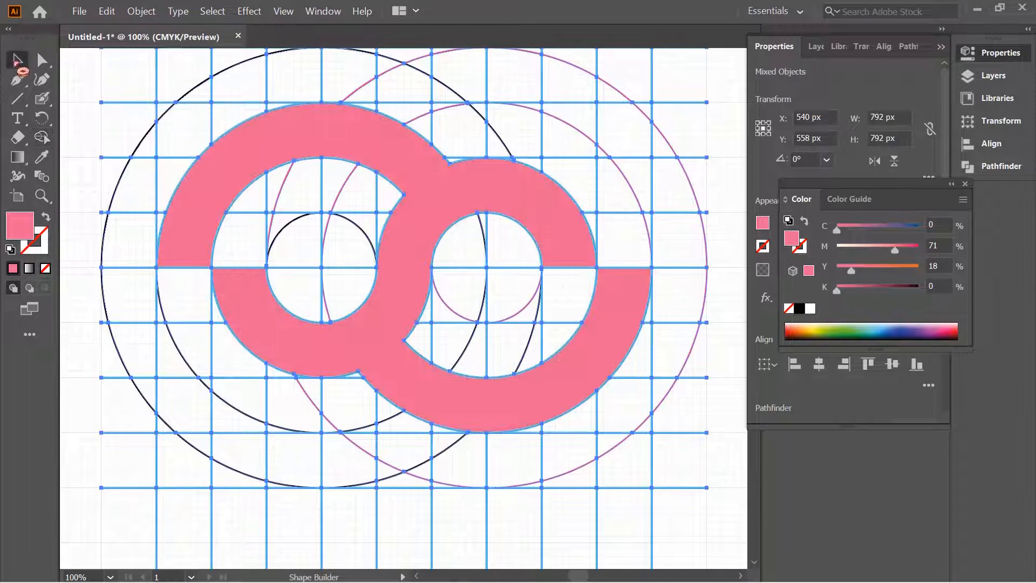
key(ctrl+minus)
key(ctrl+minus)
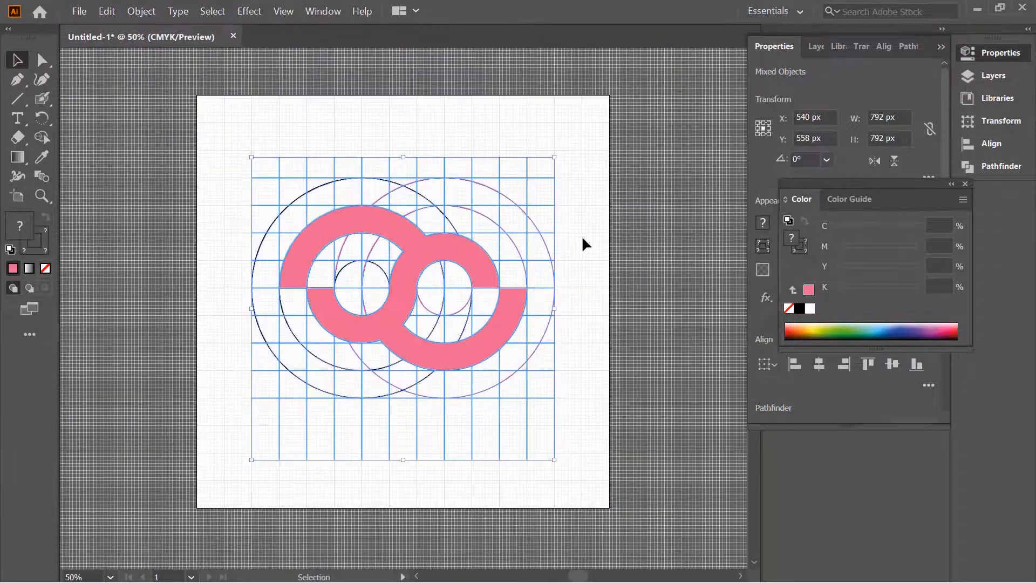
drag(498, 272, 588, 363)
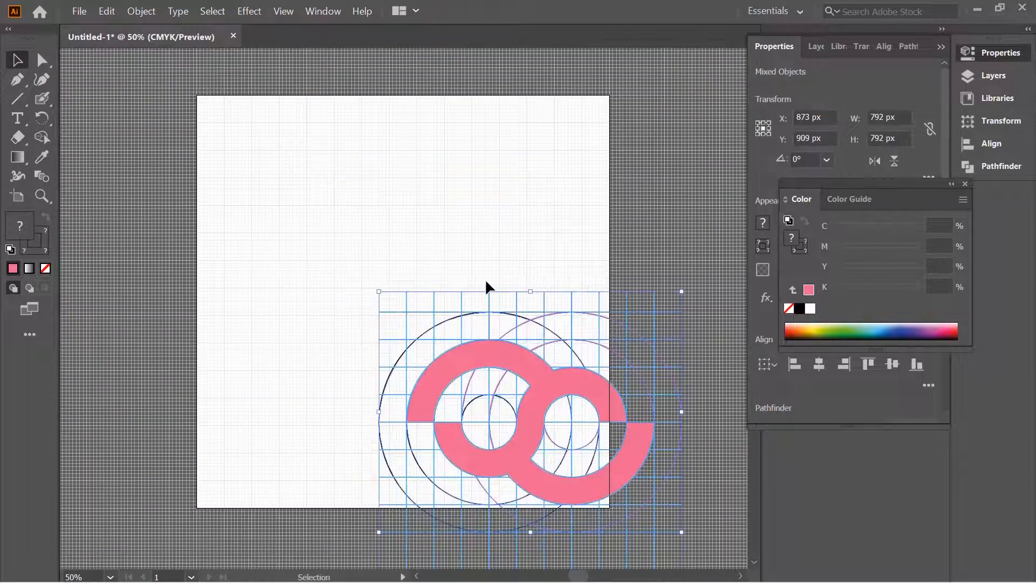
click(500, 257)
drag(397, 226, 413, 266)
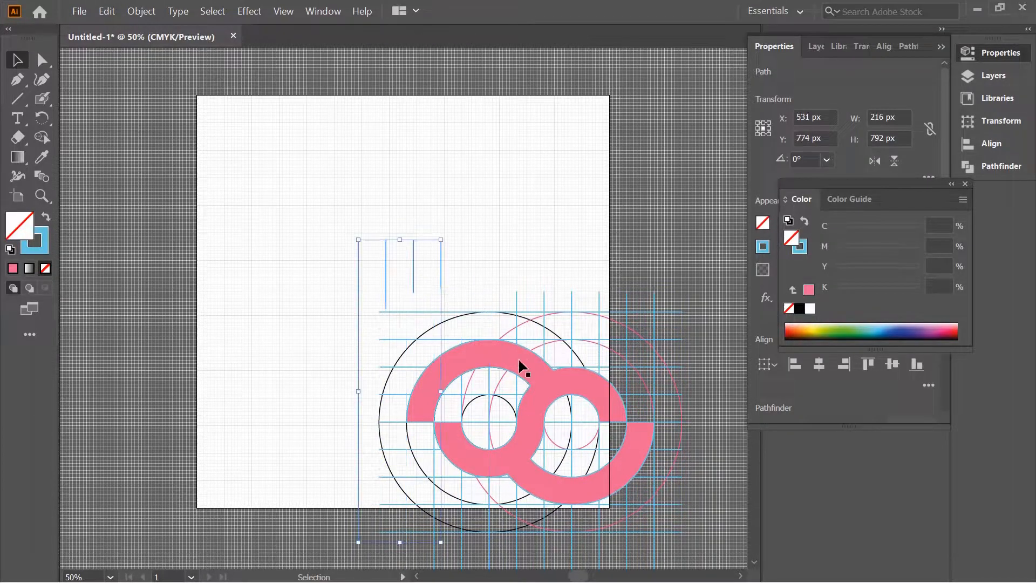
click(540, 373)
drag(539, 372, 312, 123)
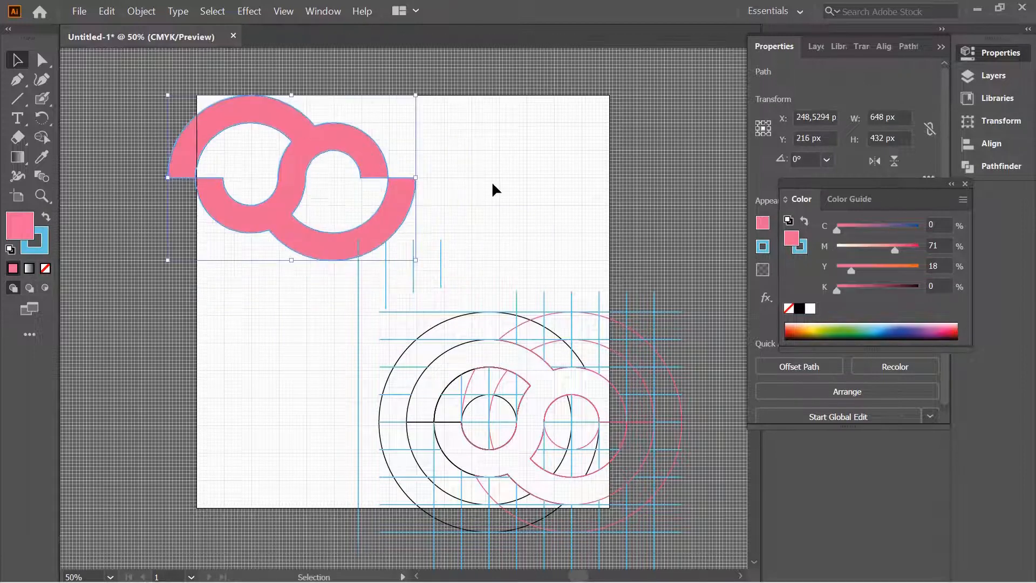
click(497, 180)
Step: Delete all remaining construction circles and lines, and move the pink shape to X 585 px, Y 459 px
key(ctrl+minus)
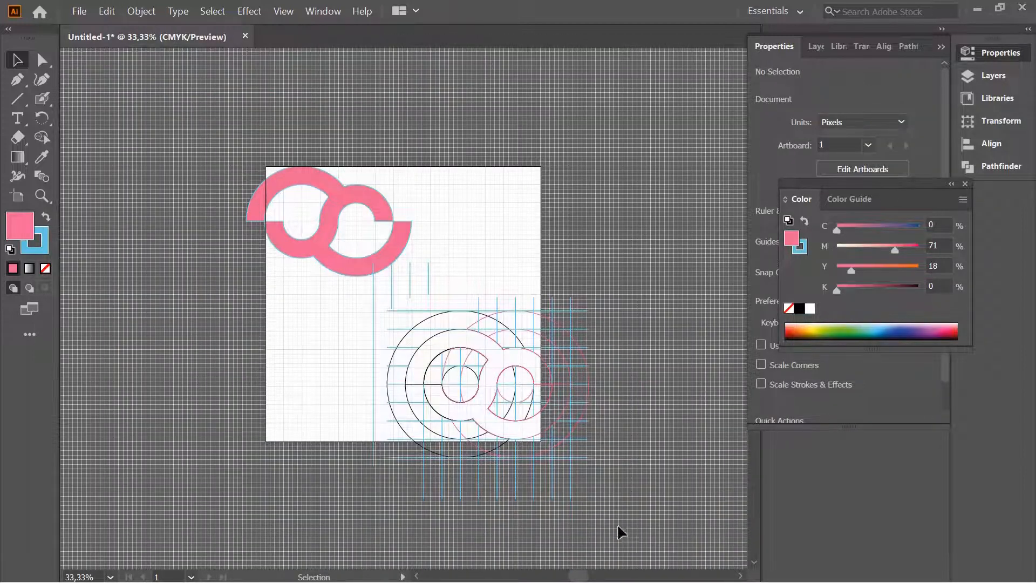
click(353, 283)
key(Delete)
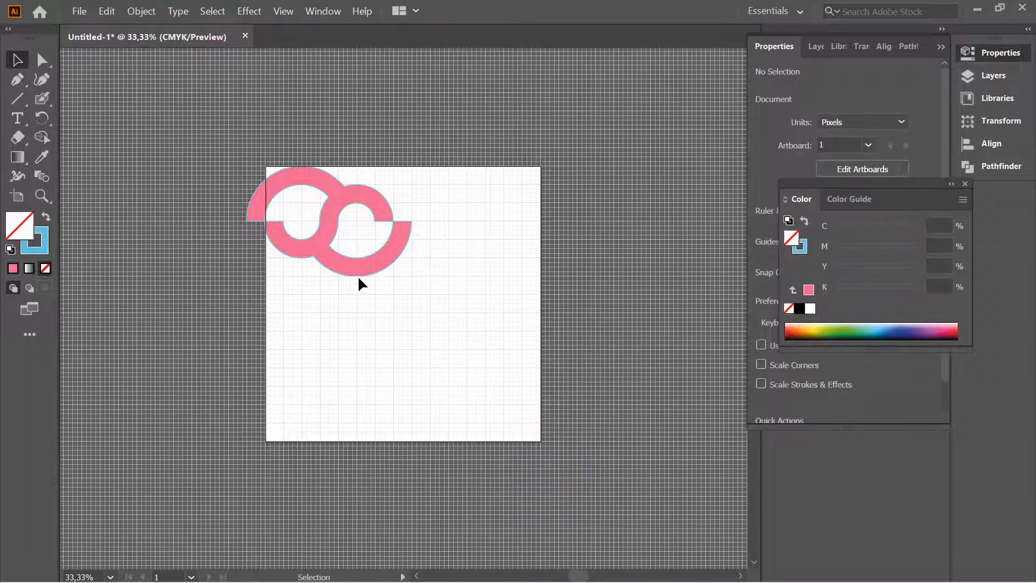
drag(380, 273, 459, 327)
Step: Remove the blue stroke from the pink shape and deselect it
double_click(36, 242)
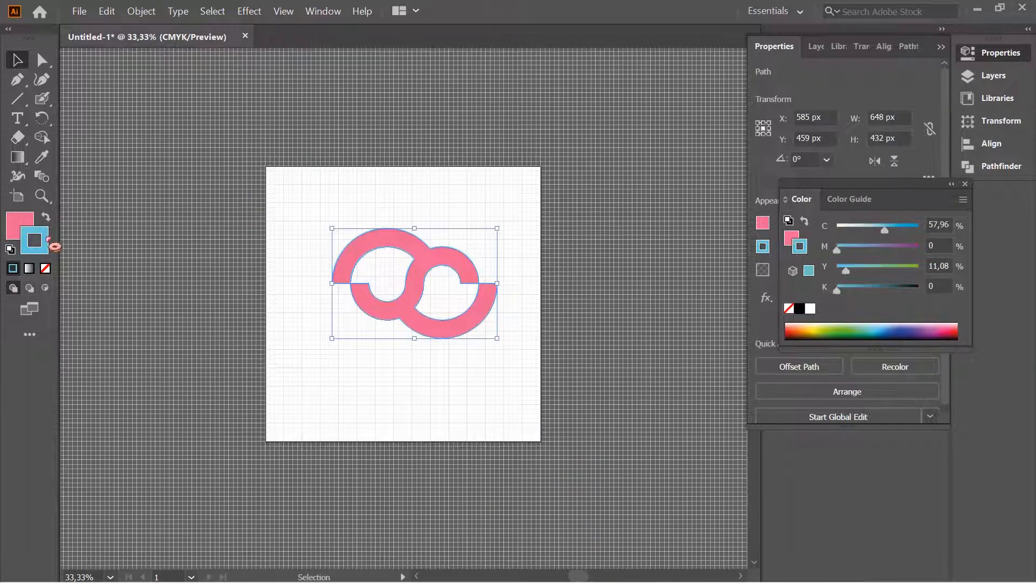
drag(347, 225, 301, 179)
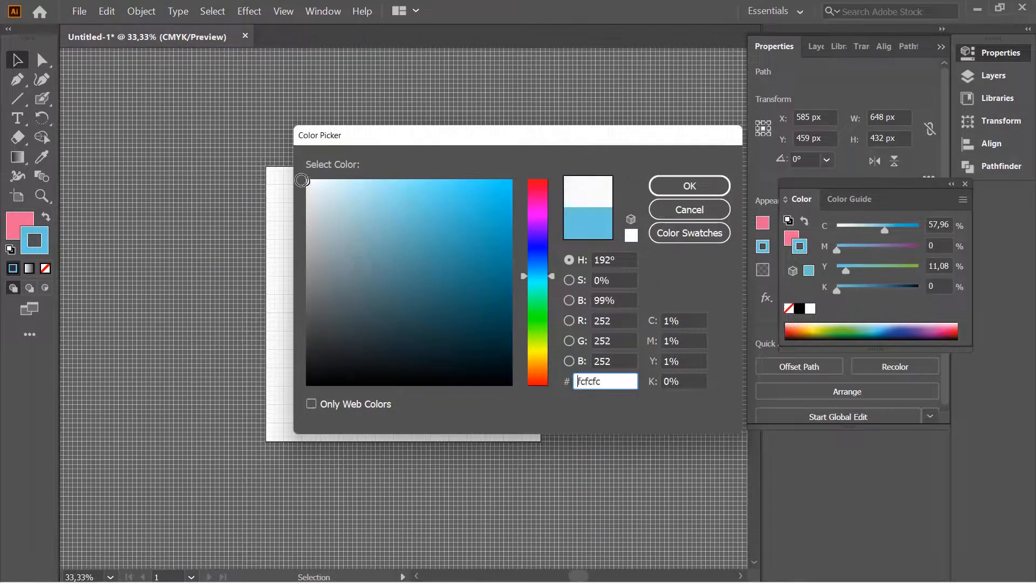
click(668, 218)
click(47, 269)
click(379, 334)
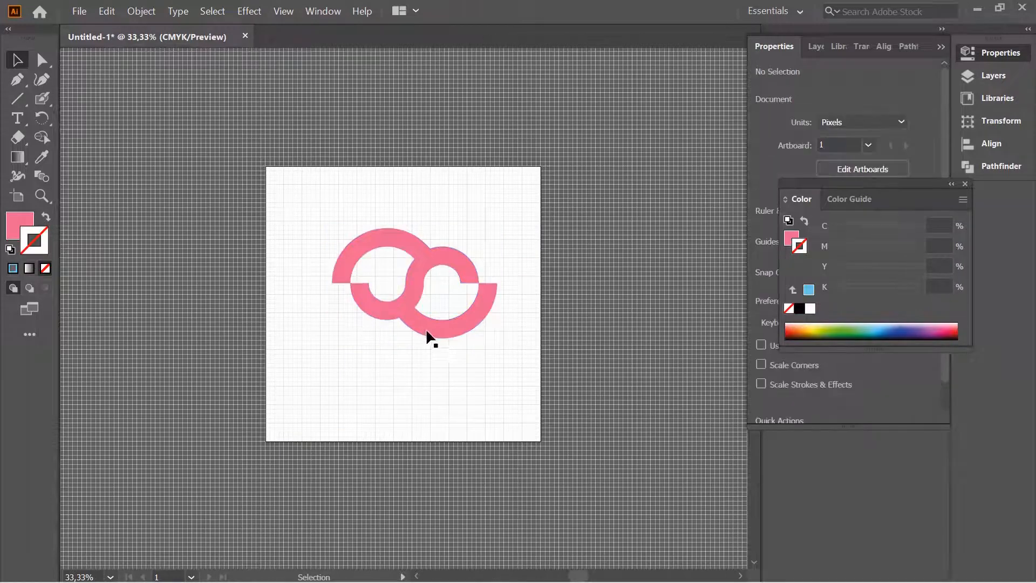
Step: Hide the document grid
click(284, 11)
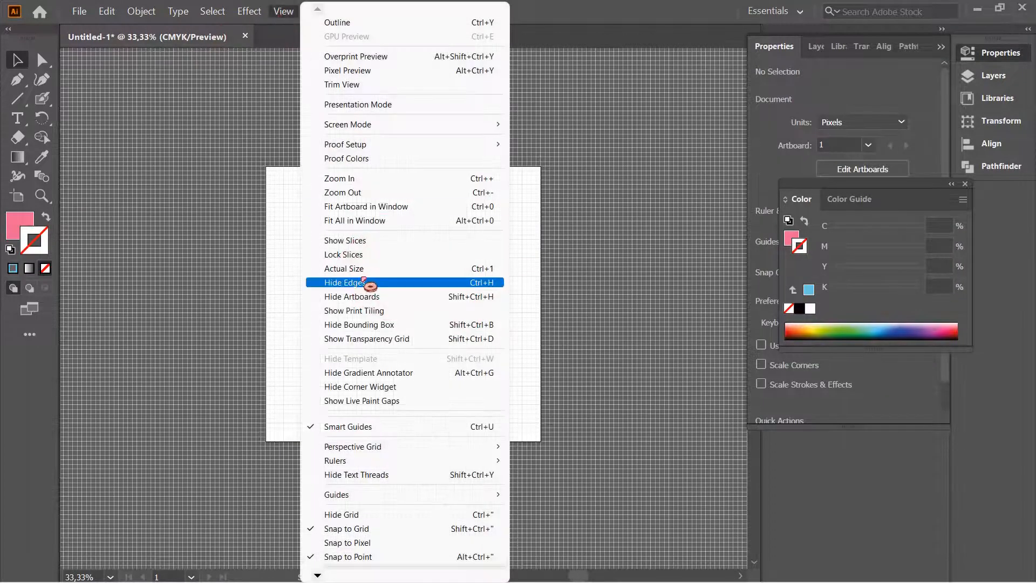
click(367, 515)
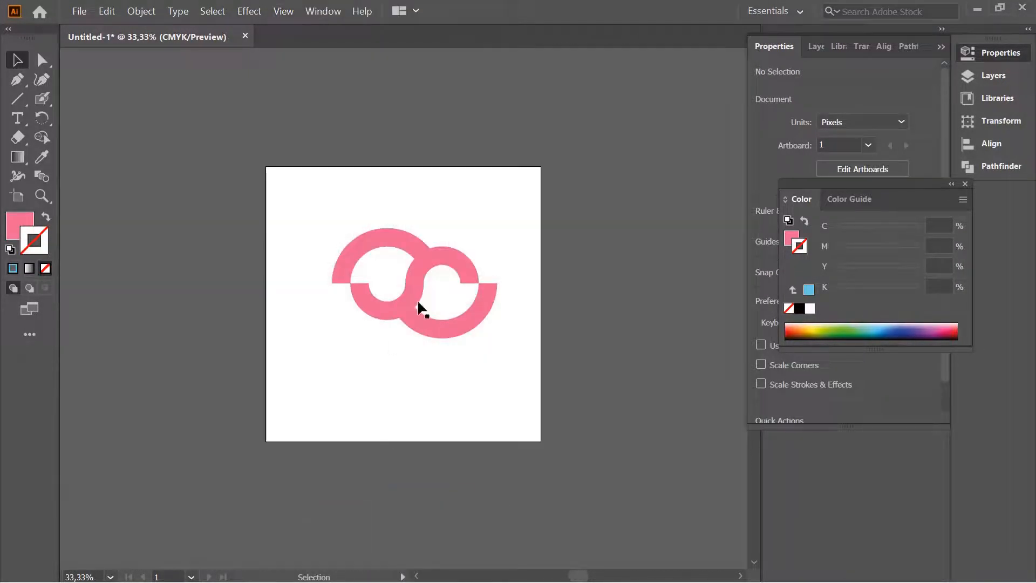
Step: Move the pink shape to X 490.5 px, Y 573 px on the artboard and deselect it
drag(422, 312, 427, 343)
drag(485, 369, 461, 361)
click(484, 350)
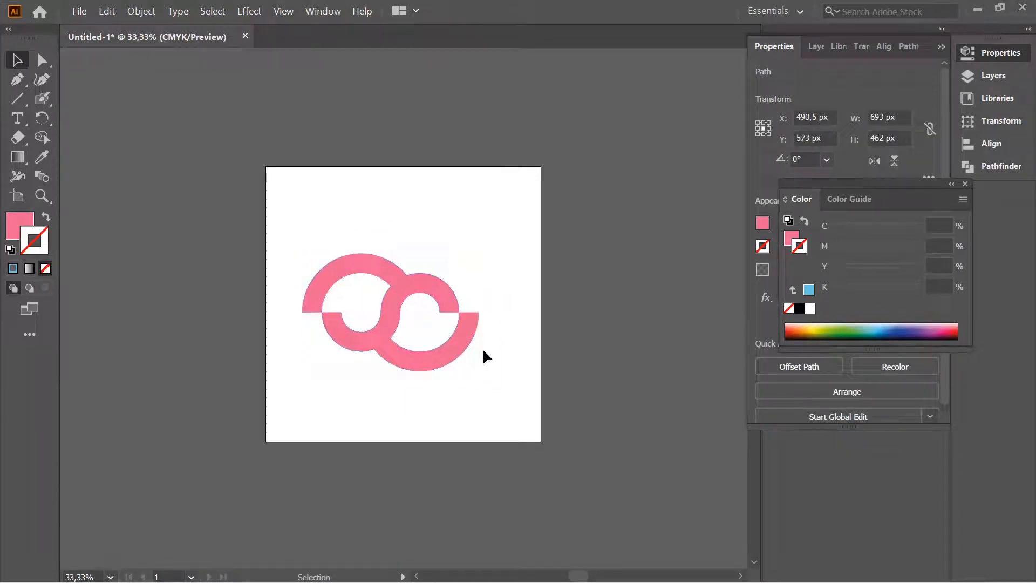
Step: Duplicate the pink shape with a slight offset up and to the right, placing the copy at X 508.5 px, Y 564 px
key(ctrl+plus)
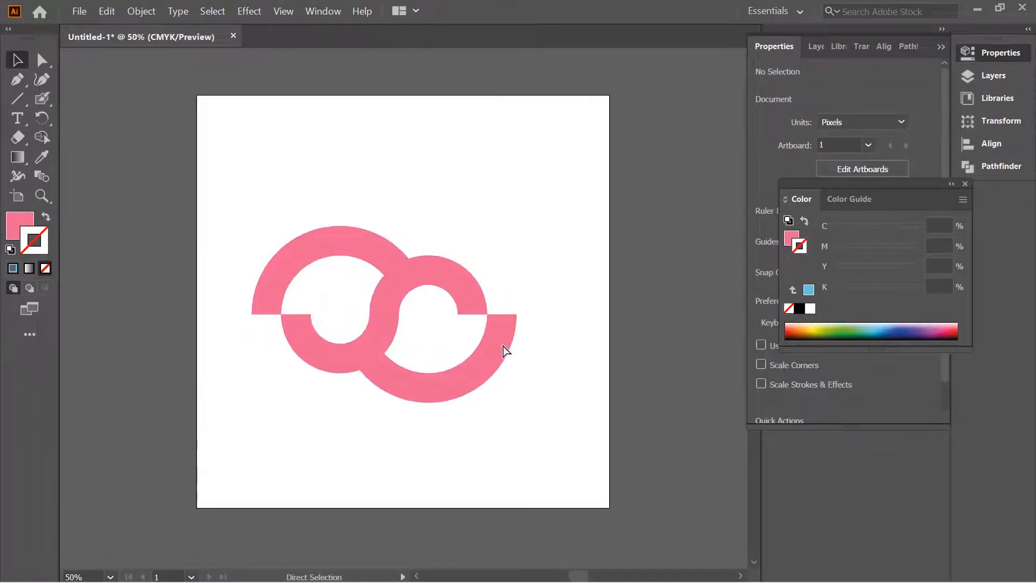
key(ctrl+plus)
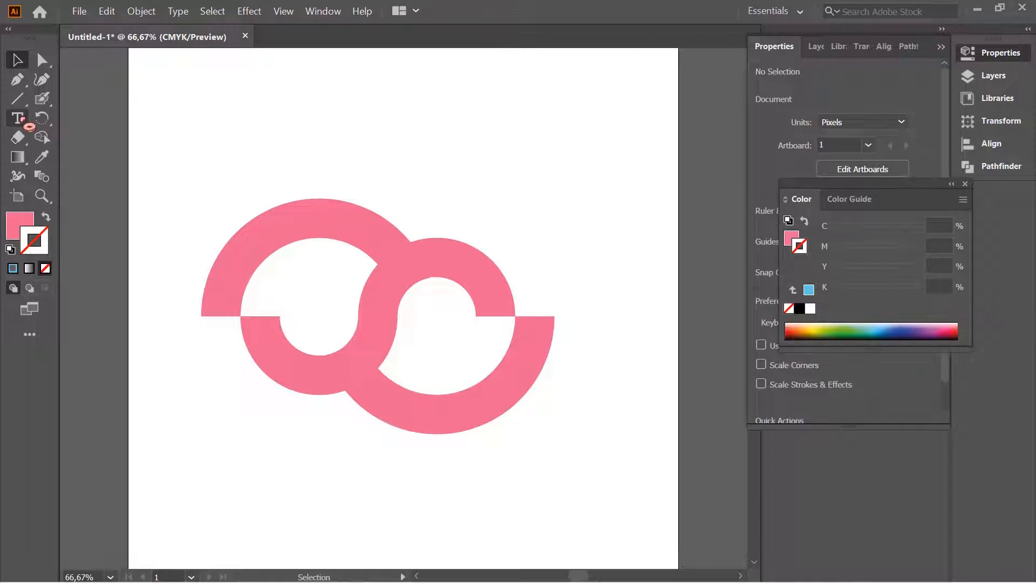
mouse_move(387, 288)
mouse_down()
mouse_move(412, 293)
mouse_move(403, 283)
mouse_move(387, 291)
mouse_move(399, 287)
mouse_up()
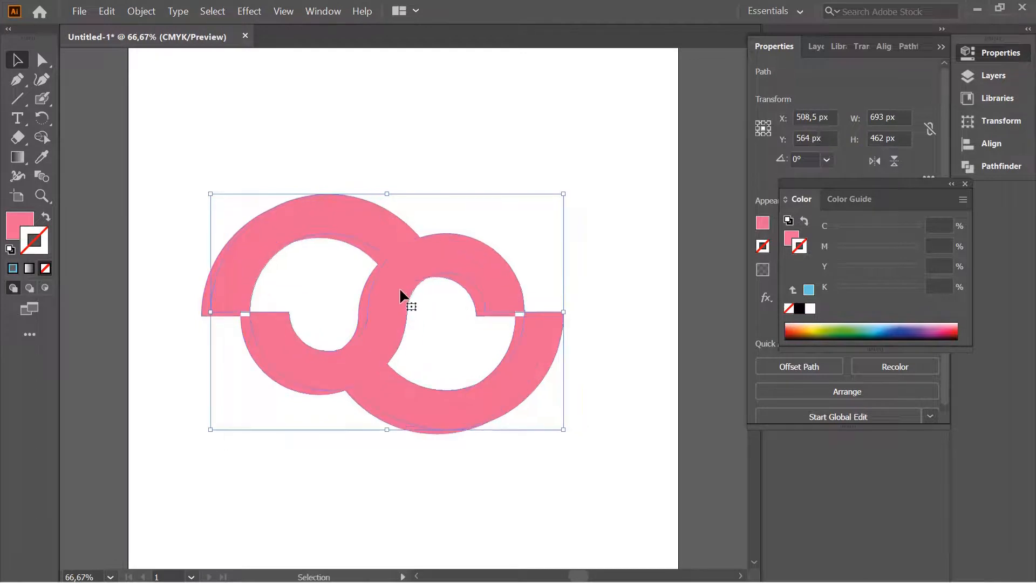
Step: Fill the rear pink shape with a darker crimson, C 6.7, M 96.67, Y 41.92, K 0.79
click(208, 328)
click(203, 315)
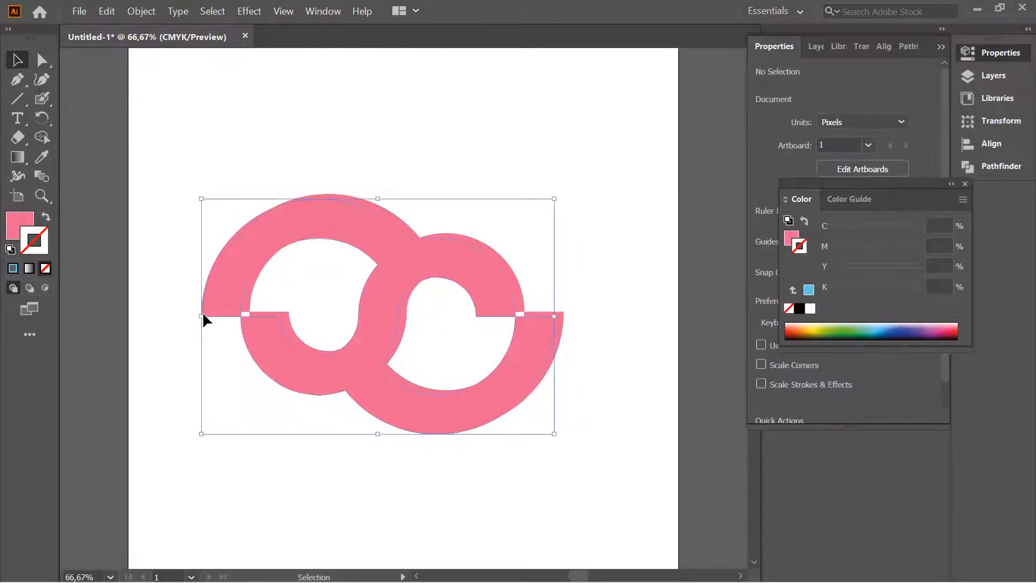
double_click(14, 228)
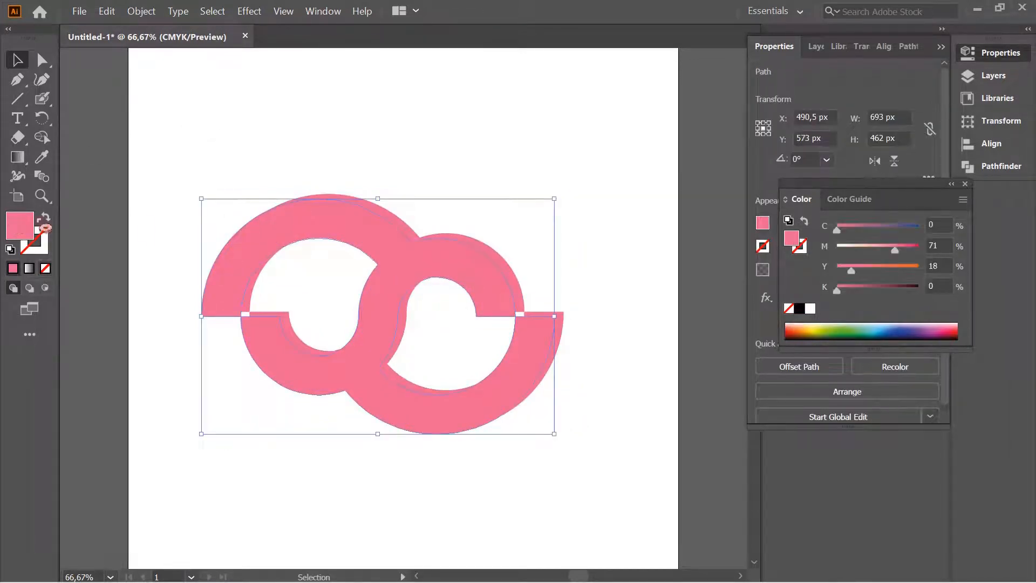
drag(416, 196, 487, 208)
click(655, 190)
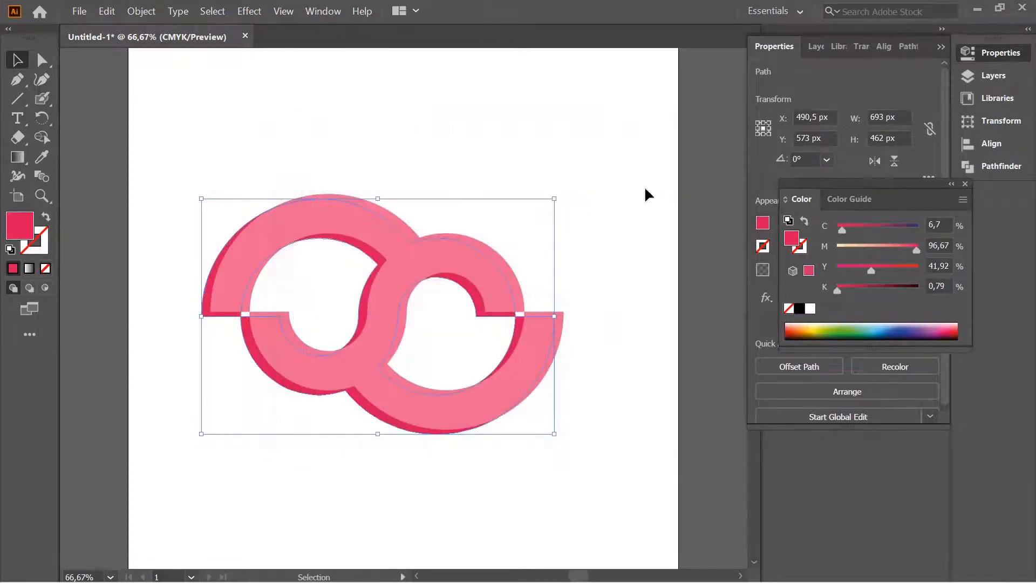
Step: Move the front light-pink shape to X 490.5 px, Y 564 px, directly above the crimson one, and deselect it
click(550, 201)
click(487, 274)
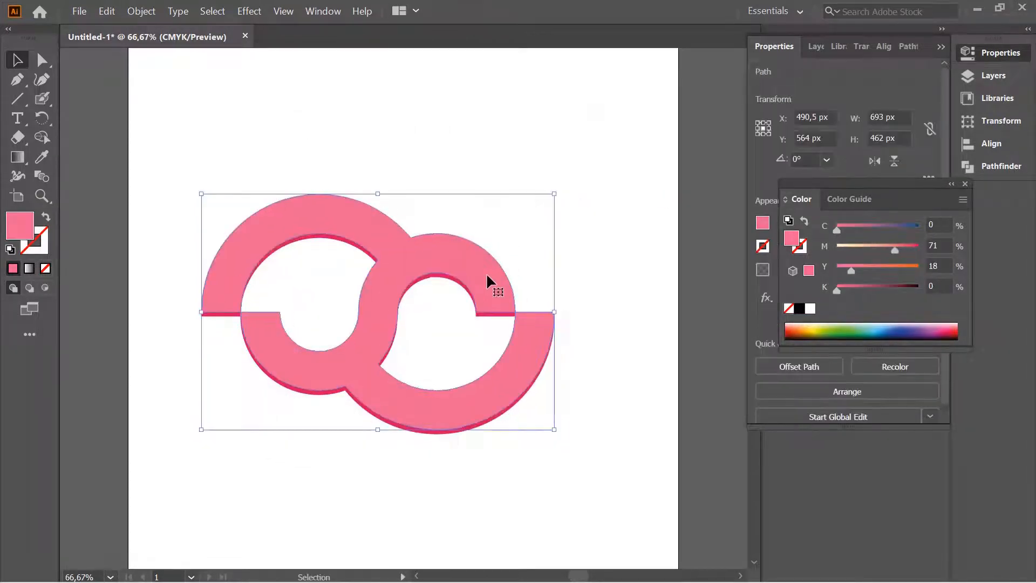
click(533, 204)
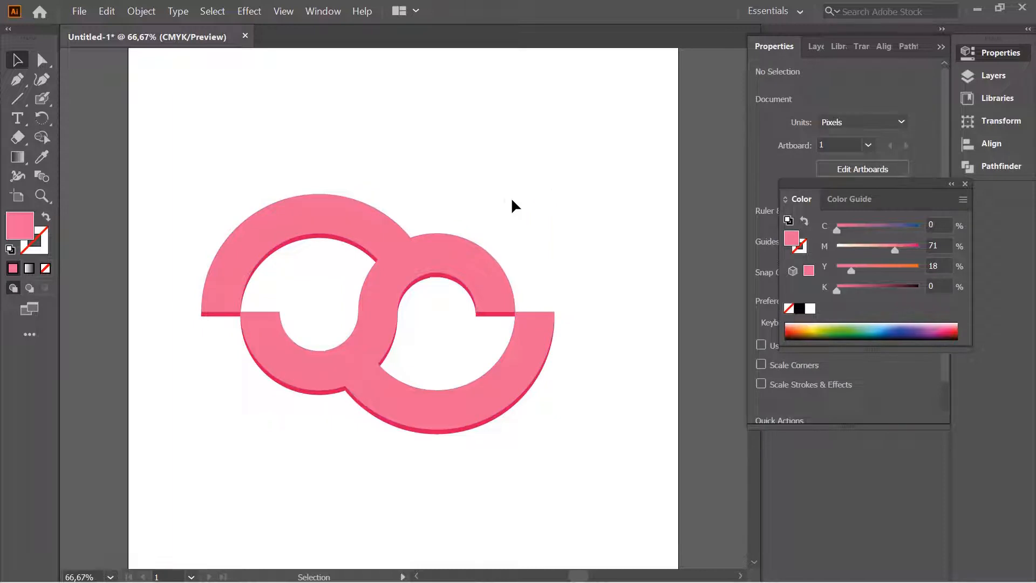
Step: Group the light-pink shape and its crimson shadow shape together
drag(242, 149, 554, 460)
right_click(440, 290)
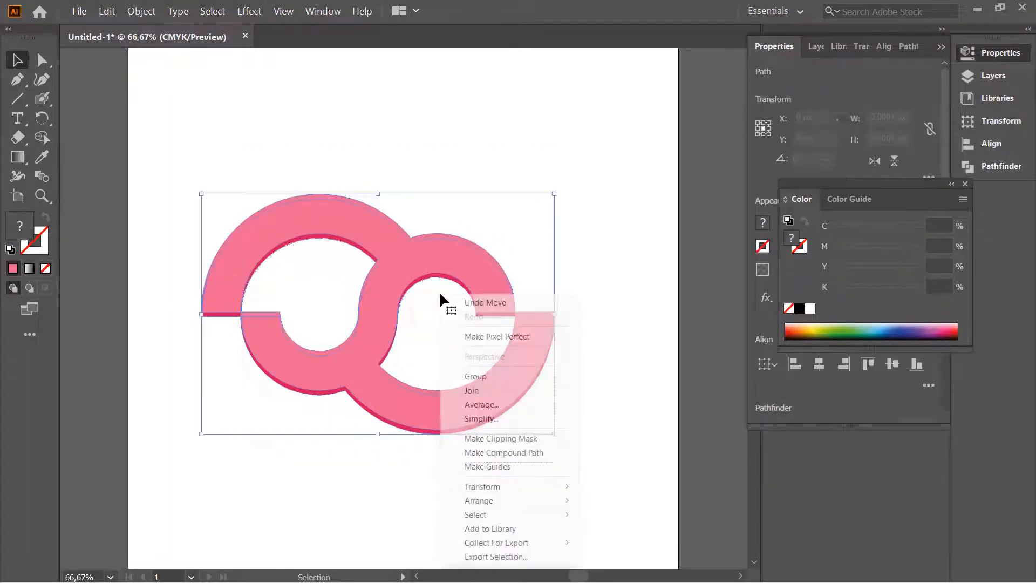
click(500, 377)
click(502, 245)
Step: Move the grouped logo to the centre of the artboard and deselect it
scroll(519, 356, down, 1)
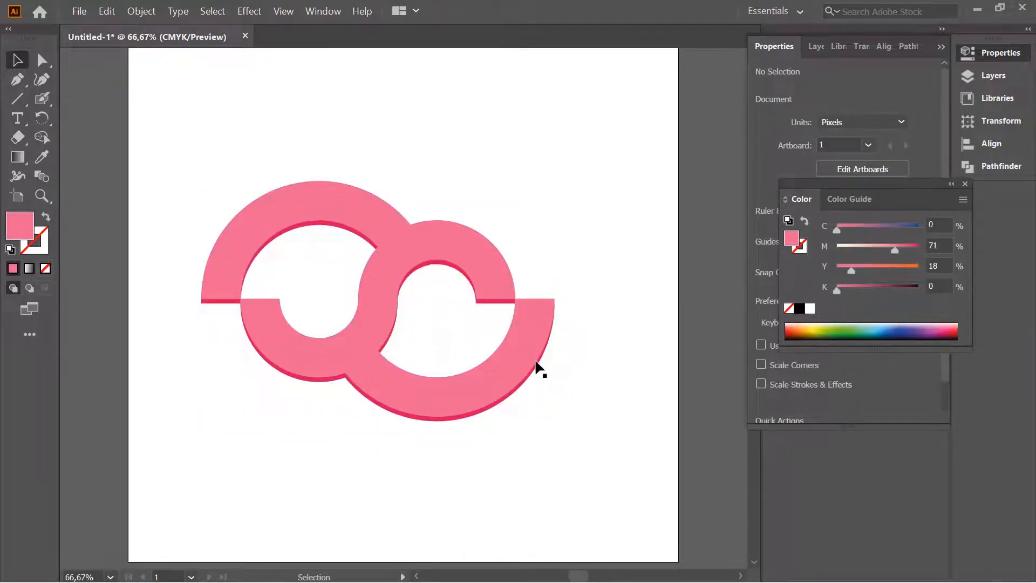
key(ctrl+minus)
mouse_move(497, 352)
mouse_down()
mouse_move(524, 377)
mouse_move(523, 343)
mouse_move(504, 359)
mouse_up()
click(562, 390)
click(536, 387)
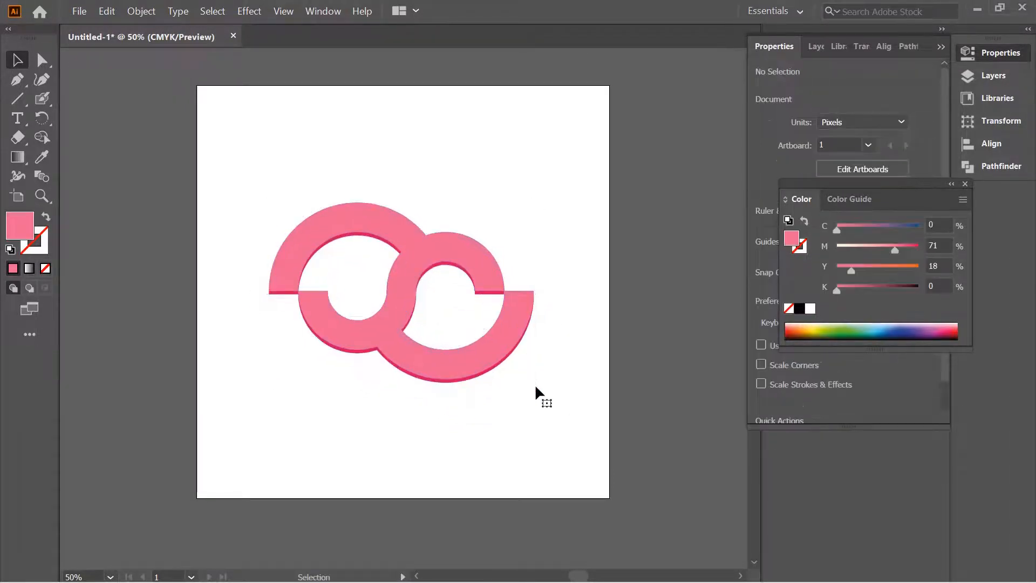